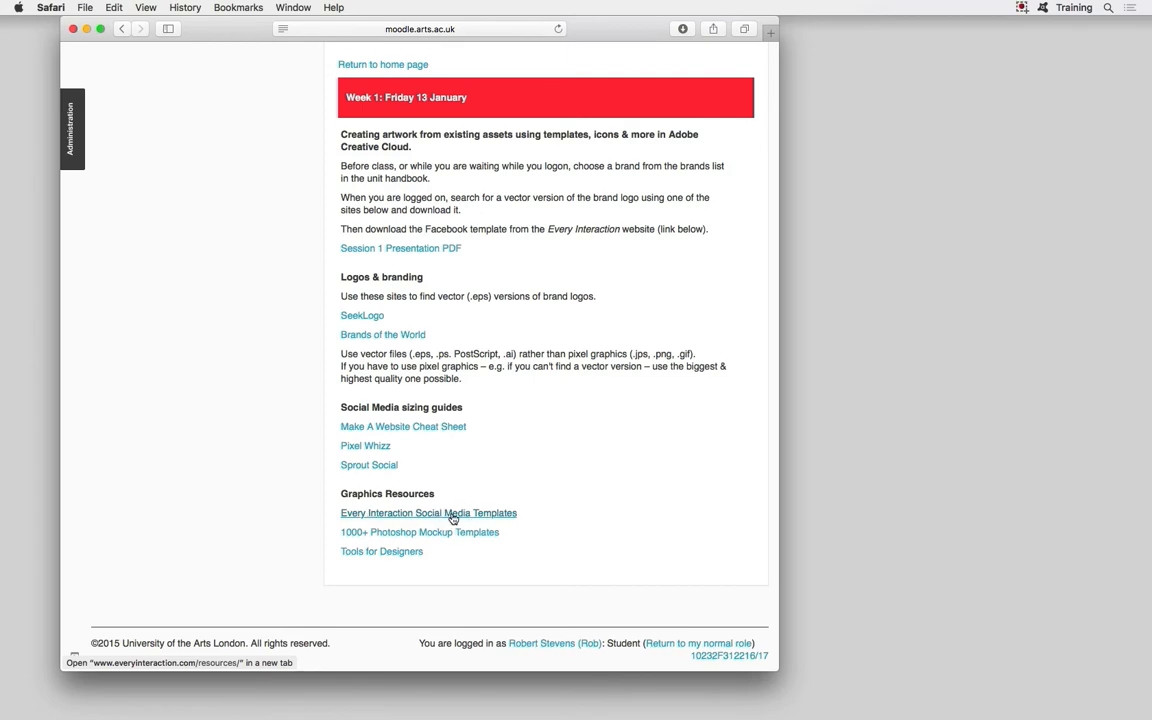
- Open the Every Interaction Social Media Templates link in a new tab, find the Twitter template and dismiss the chat pop-up
{"action": "left_click", "coordinate": [453, 518], "text": "super"}
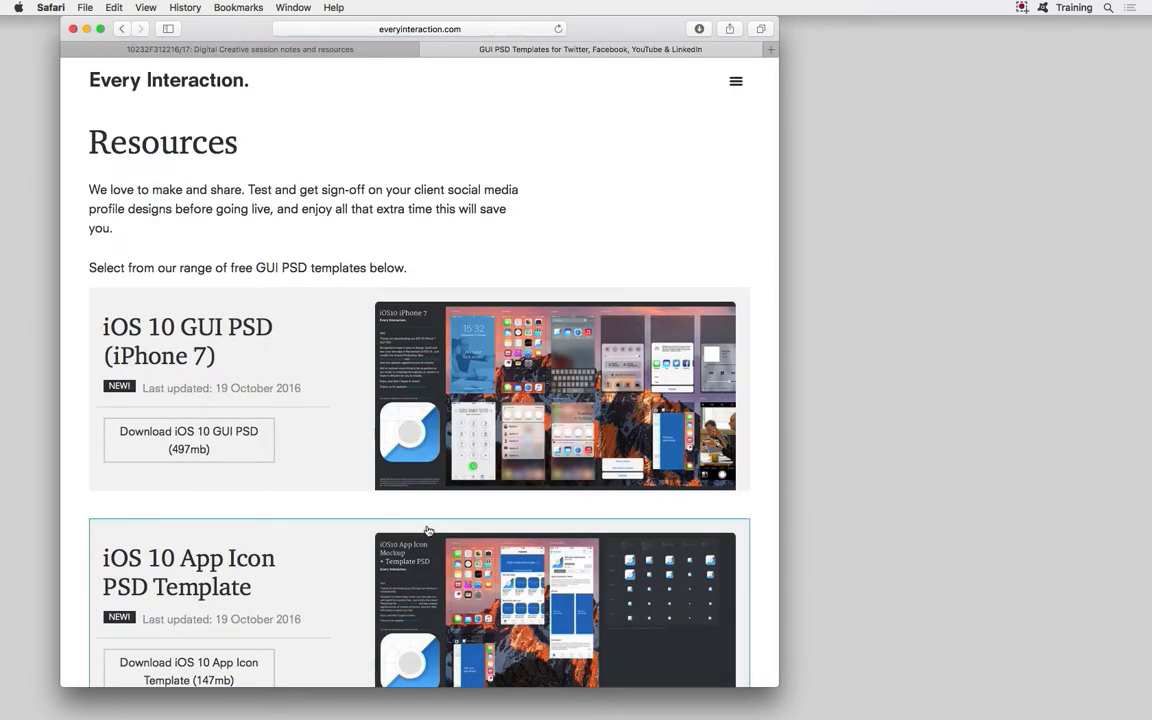
{"action": "scroll", "coordinate": [426, 528], "scroll_direction": "down", "scroll_amount": 5}
{"action": "scroll", "coordinate": [428, 530], "scroll_direction": "down", "scroll_amount": 10}
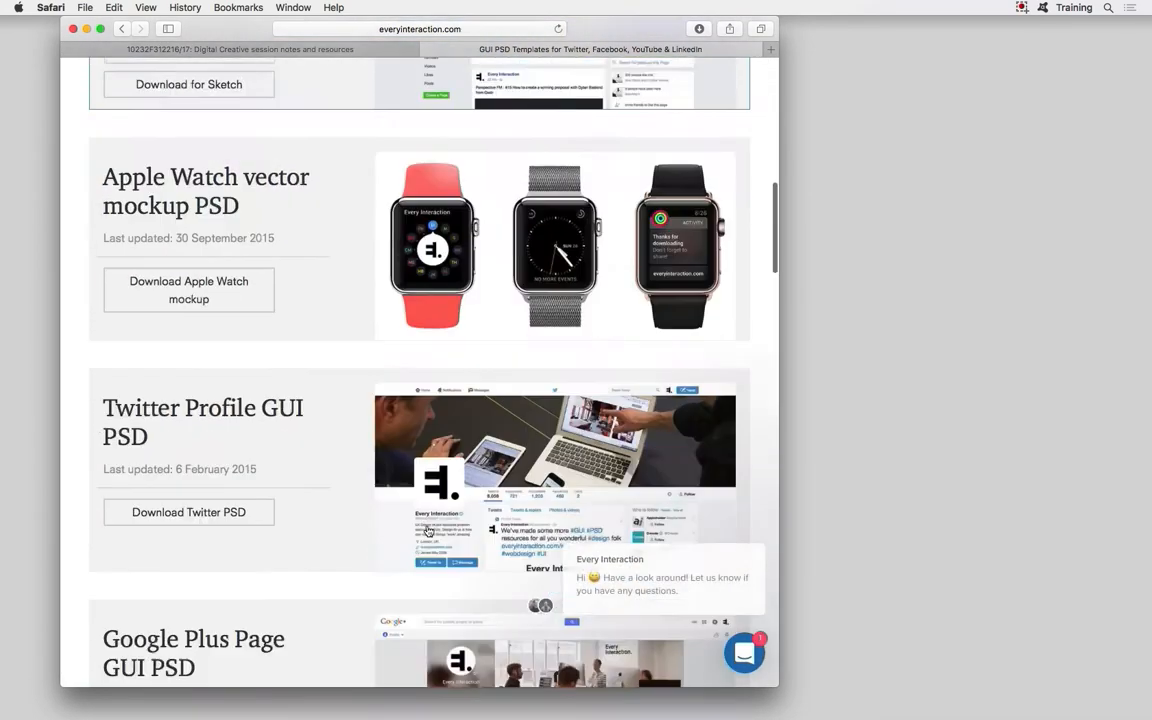
{"action": "scroll", "coordinate": [427, 530], "scroll_direction": "down", "scroll_amount": 3}
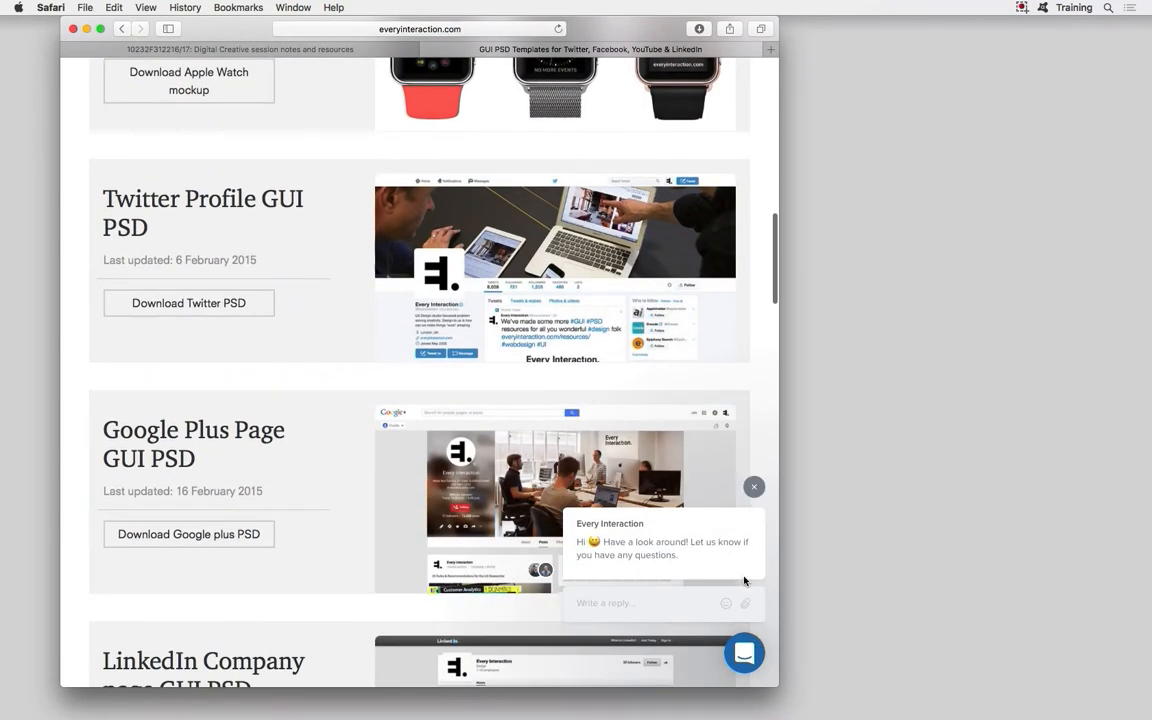
{"action": "left_click", "coordinate": [754, 488]}
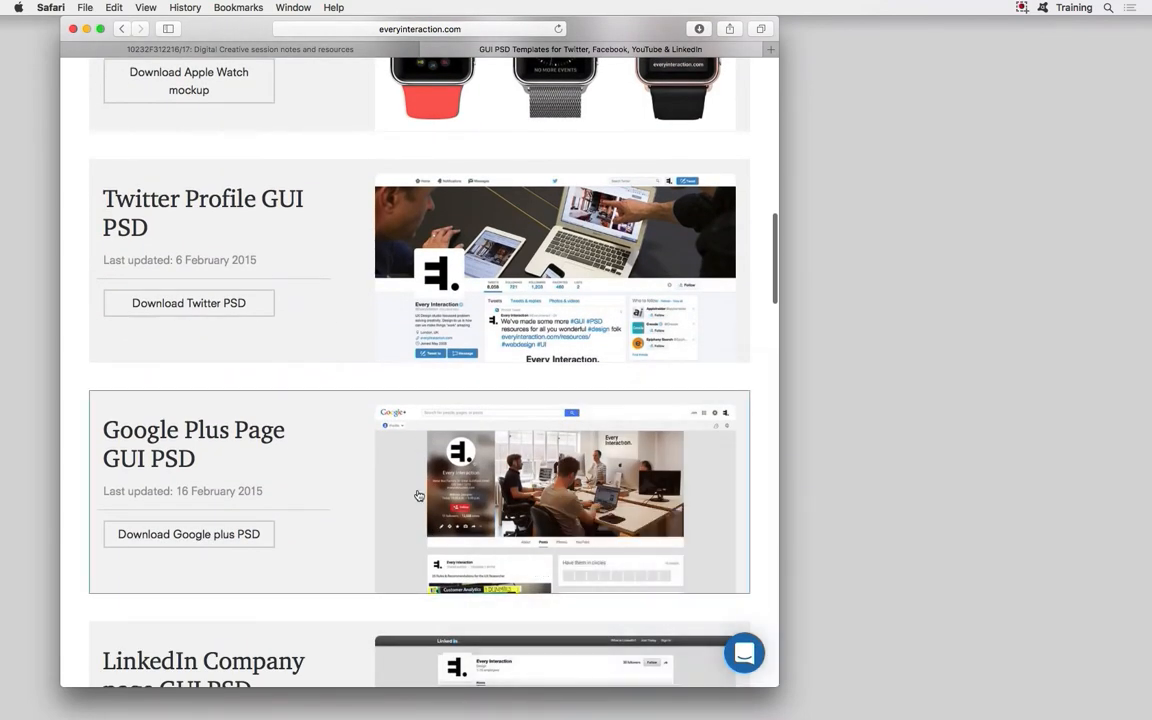
- Download the Twitter Profile GUI PSD archive, accepting the download without a virus scan
{"action": "scroll", "coordinate": [418, 495], "scroll_direction": "up", "scroll_amount": 2}
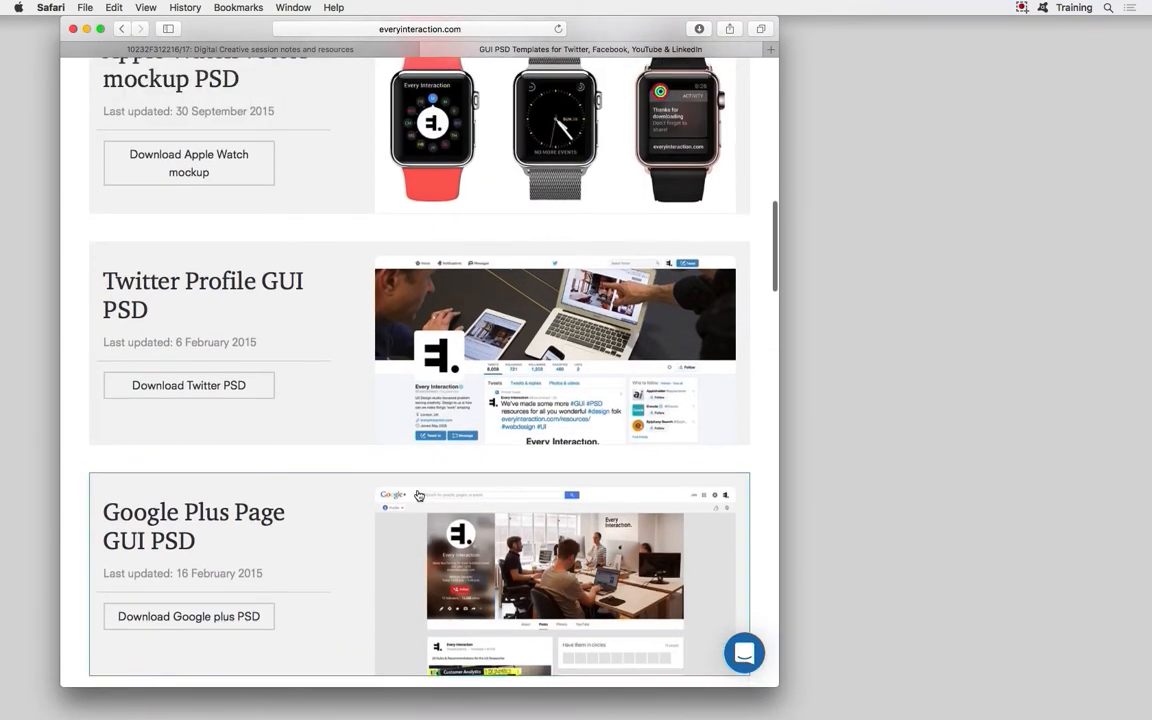
{"action": "left_click", "coordinate": [191, 386]}
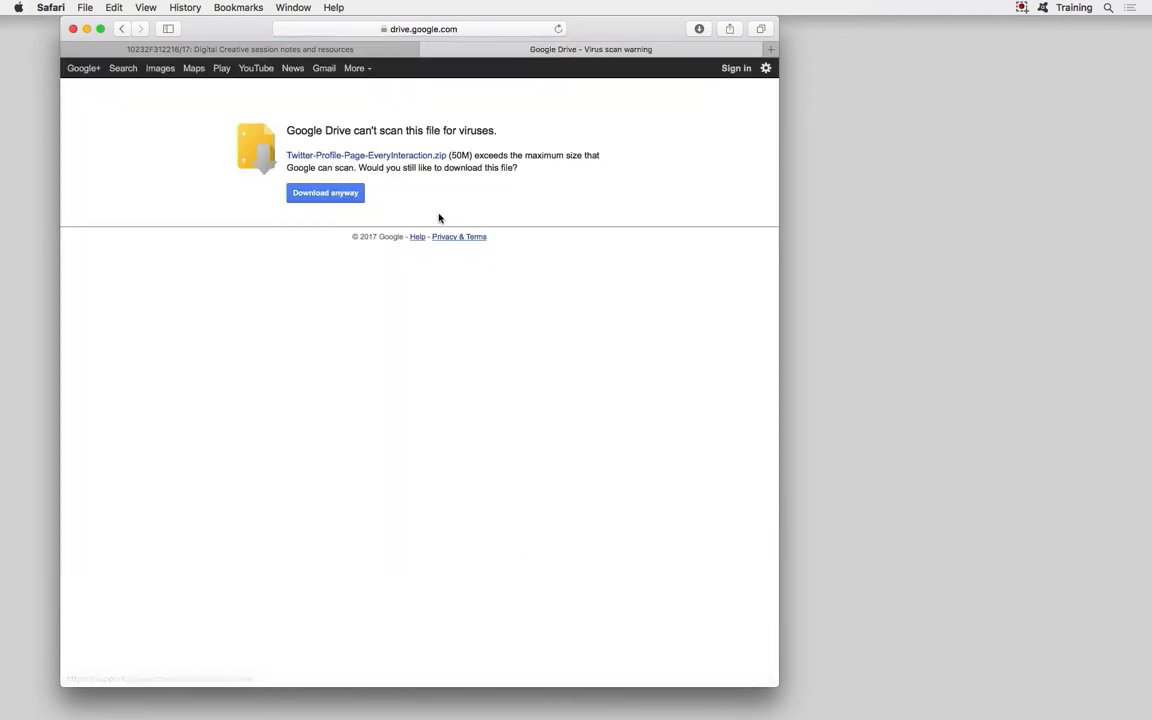
{"action": "left_click", "coordinate": [330, 194]}
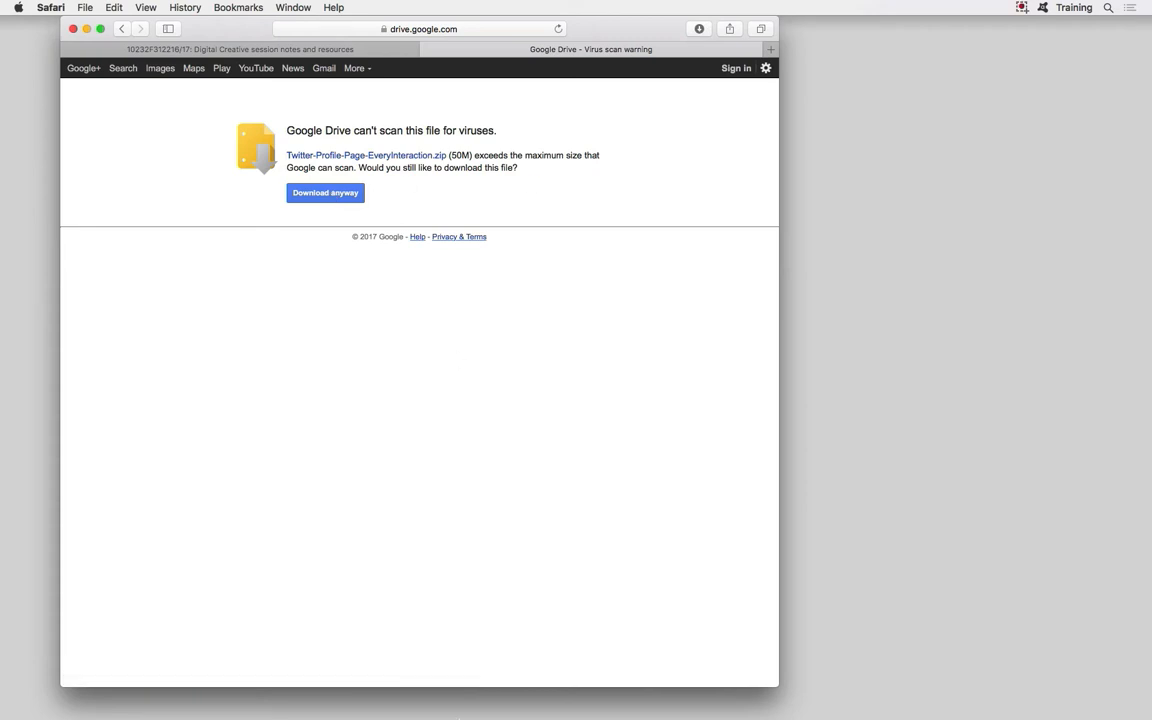
- Switch to Finder, unzip Twitter-Profile-Page-EveryInteraction.zip in Downloads and open the extracted folder
{"action": "mouse_move", "coordinate": [472, 695]}
{"action": "left_click", "coordinate": [424, 692]}
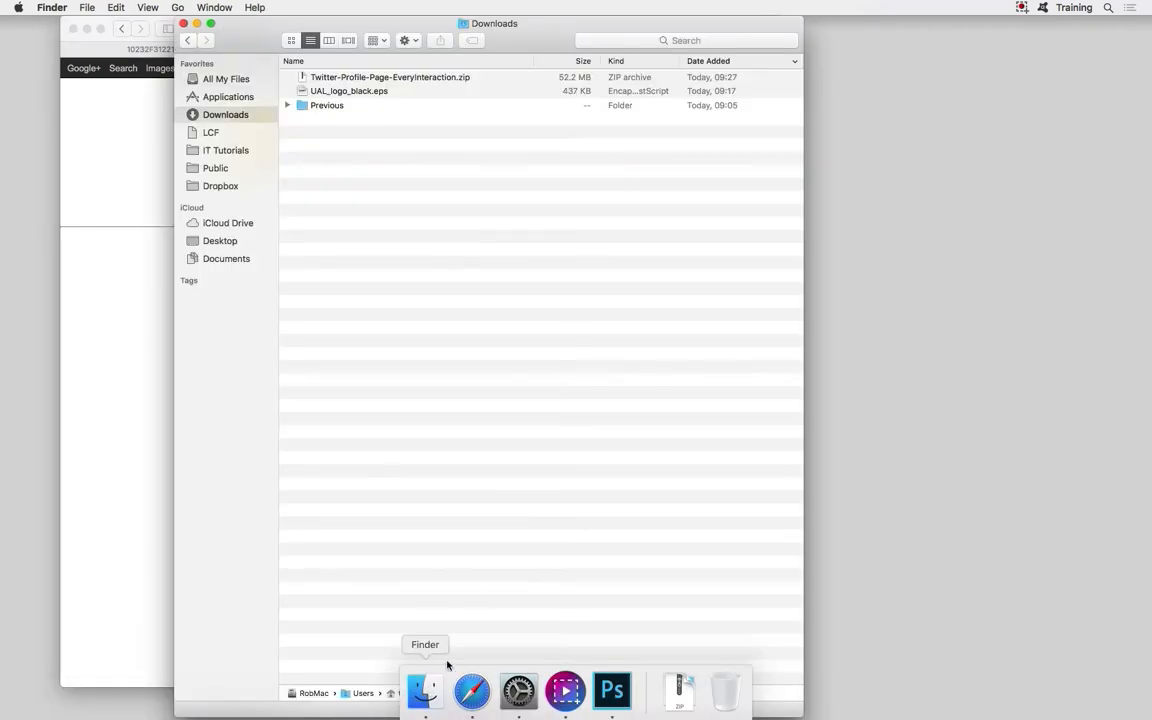
{"action": "left_click", "coordinate": [370, 80]}
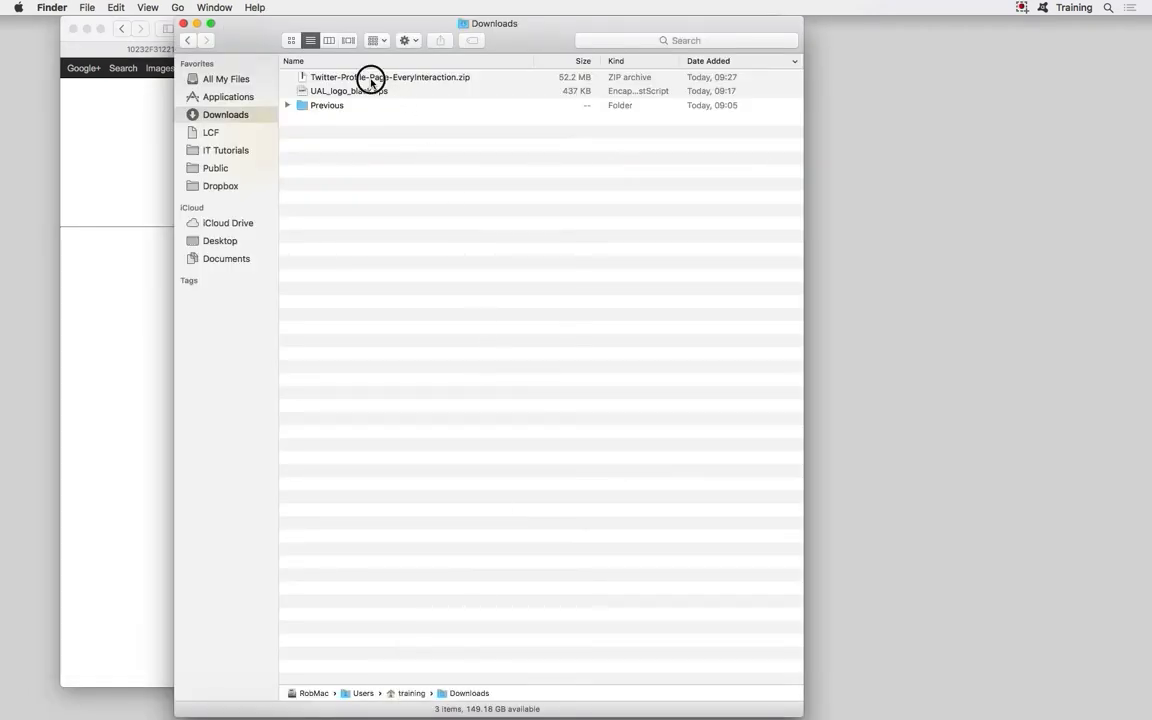
{"action": "double_click", "coordinate": [358, 80]}
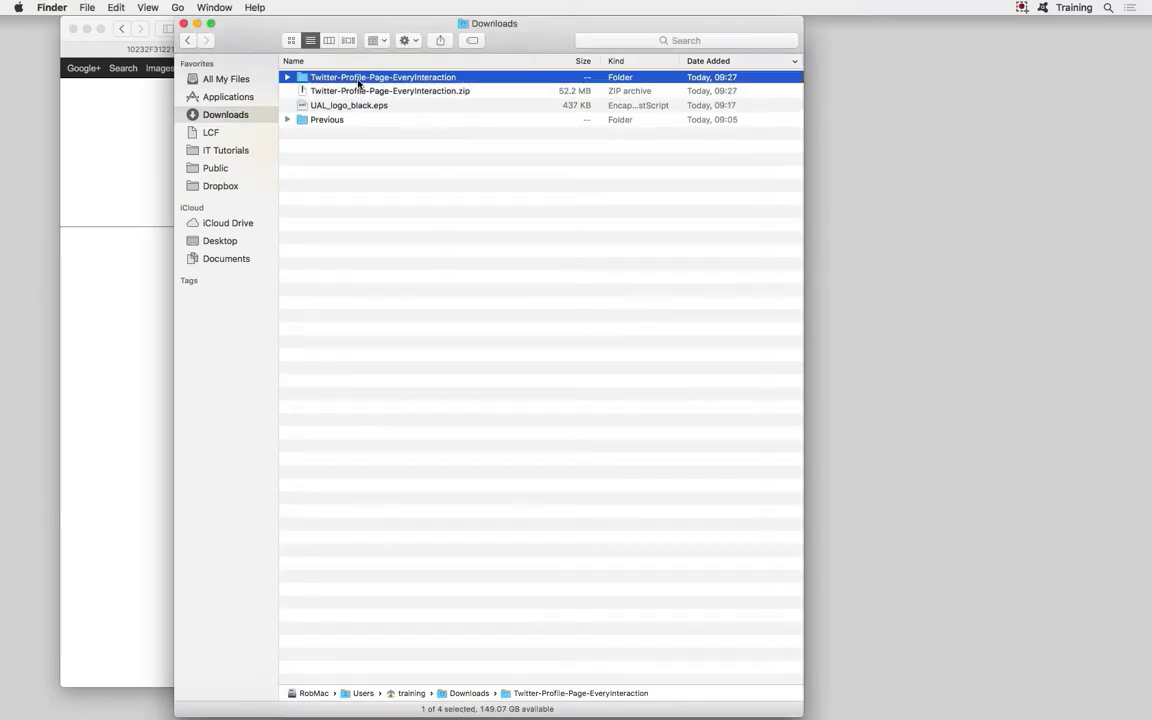
{"action": "double_click", "coordinate": [330, 80]}
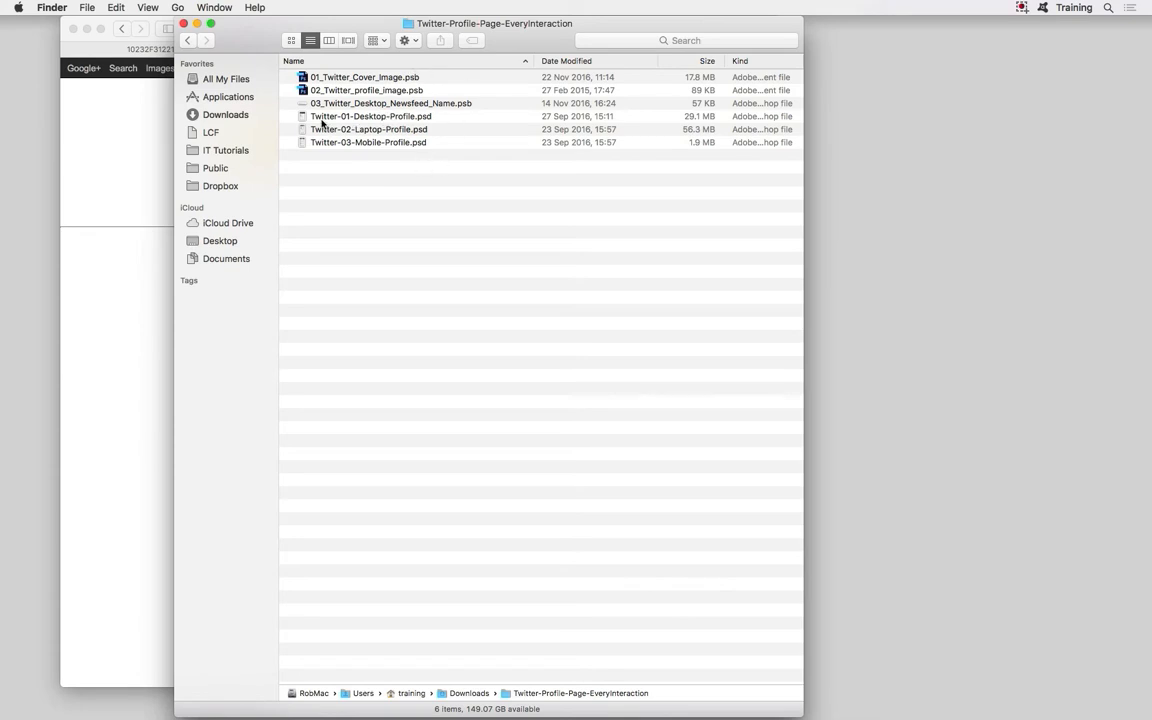
- Preview the desktop, laptop and mobile Twitter profile PSD files with Quick Look, moving the preview clear of the file list
{"action": "left_click", "coordinate": [386, 118]}
{"action": "key", "text": "space"}
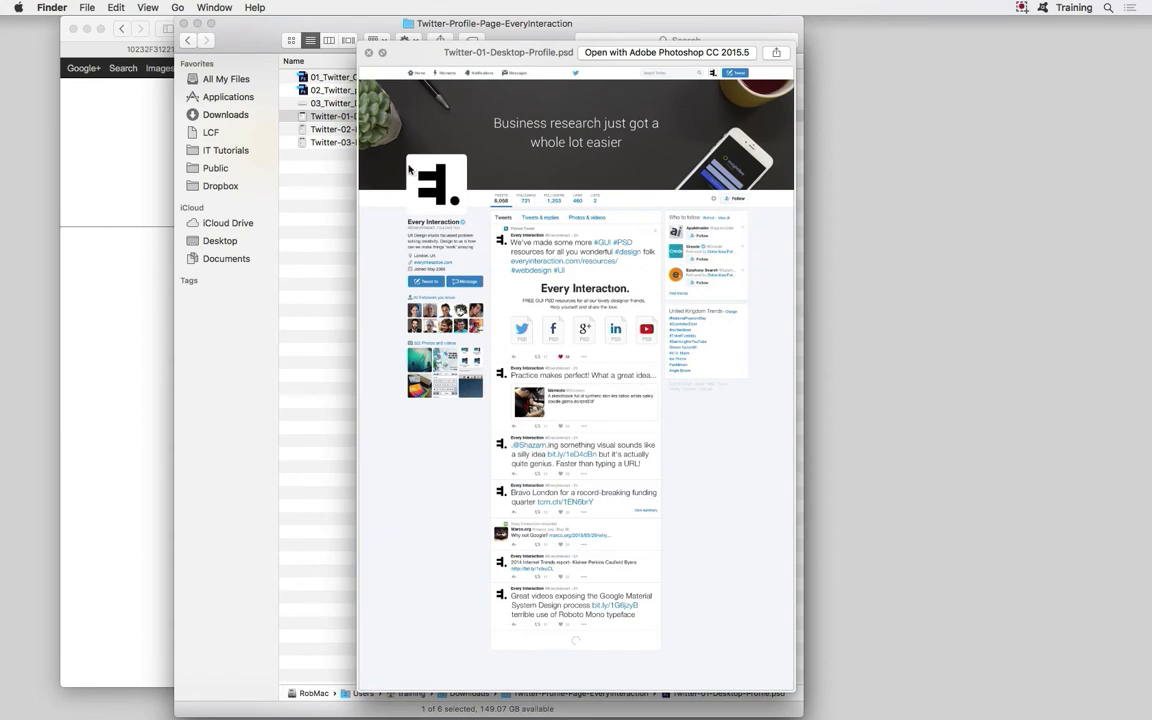
{"action": "left_click", "coordinate": [329, 120]}
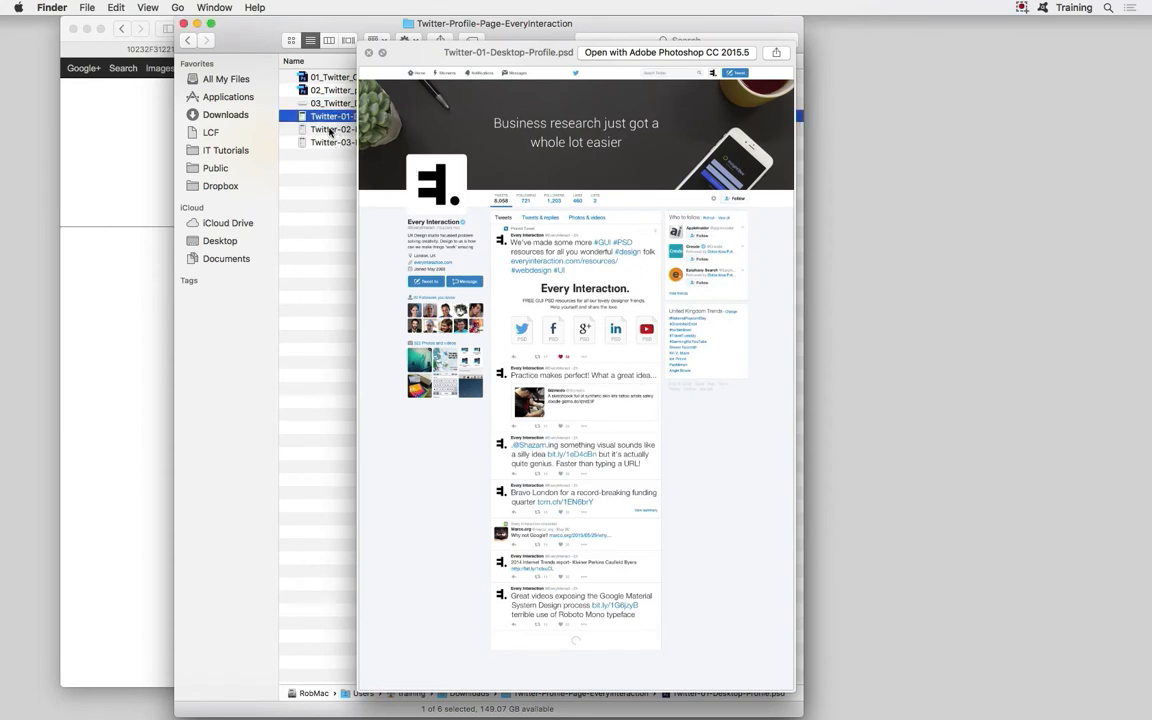
{"action": "left_click", "coordinate": [329, 130]}
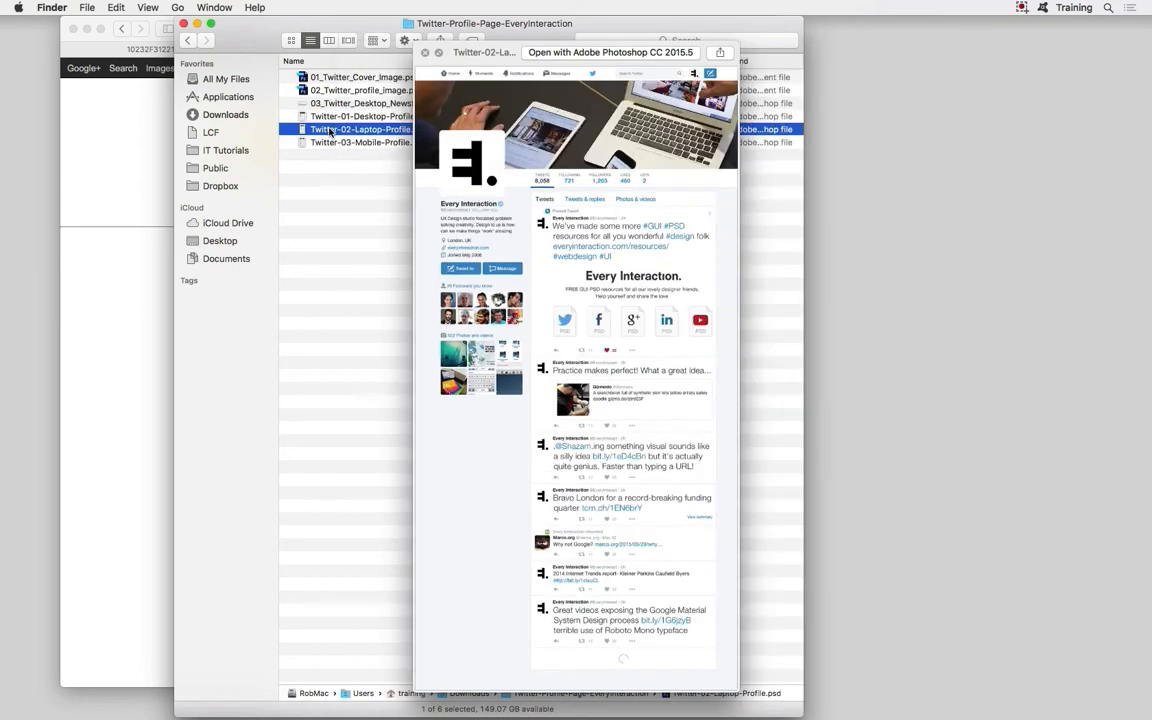
{"action": "left_click_drag", "start_coordinate": [466, 40], "coordinate": [582, 40]}
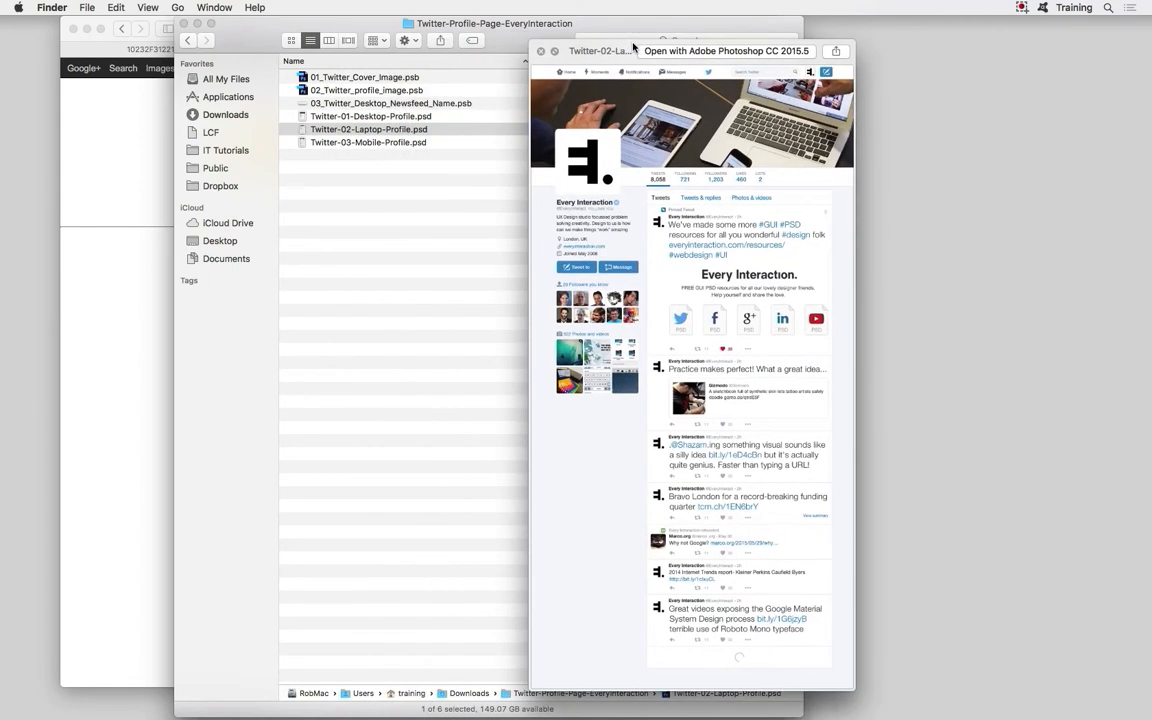
{"action": "left_click", "coordinate": [389, 145]}
{"action": "left_click", "coordinate": [389, 145]}
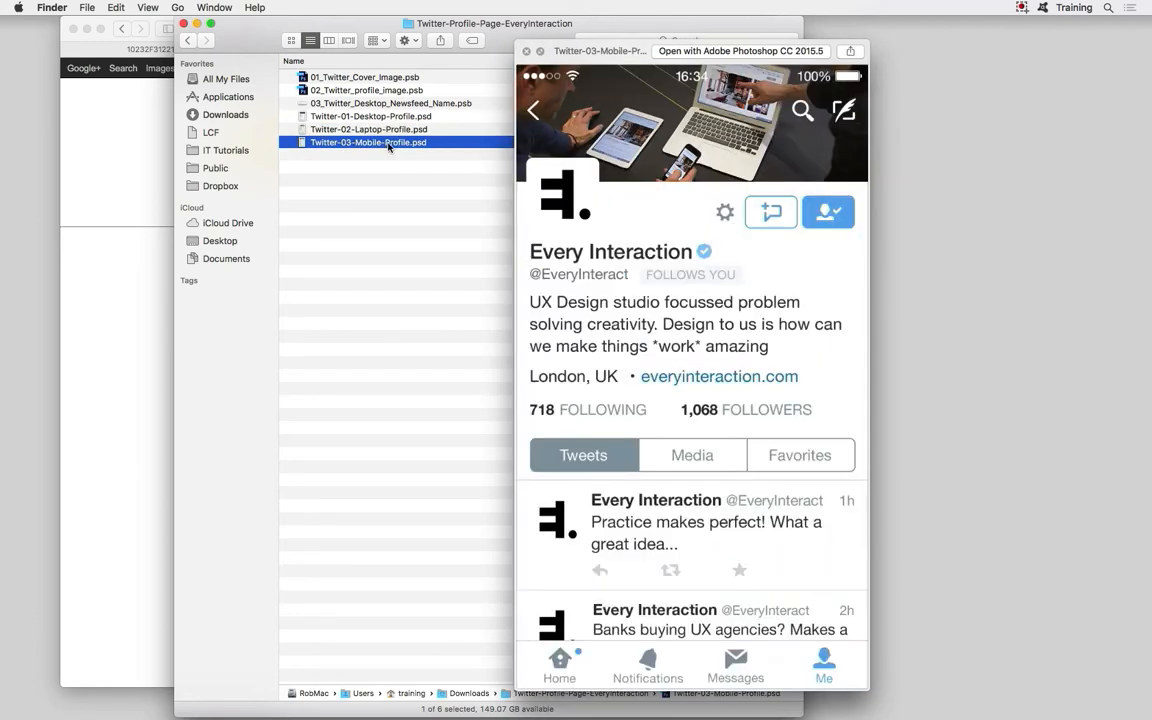
{"action": "key", "text": "space"}
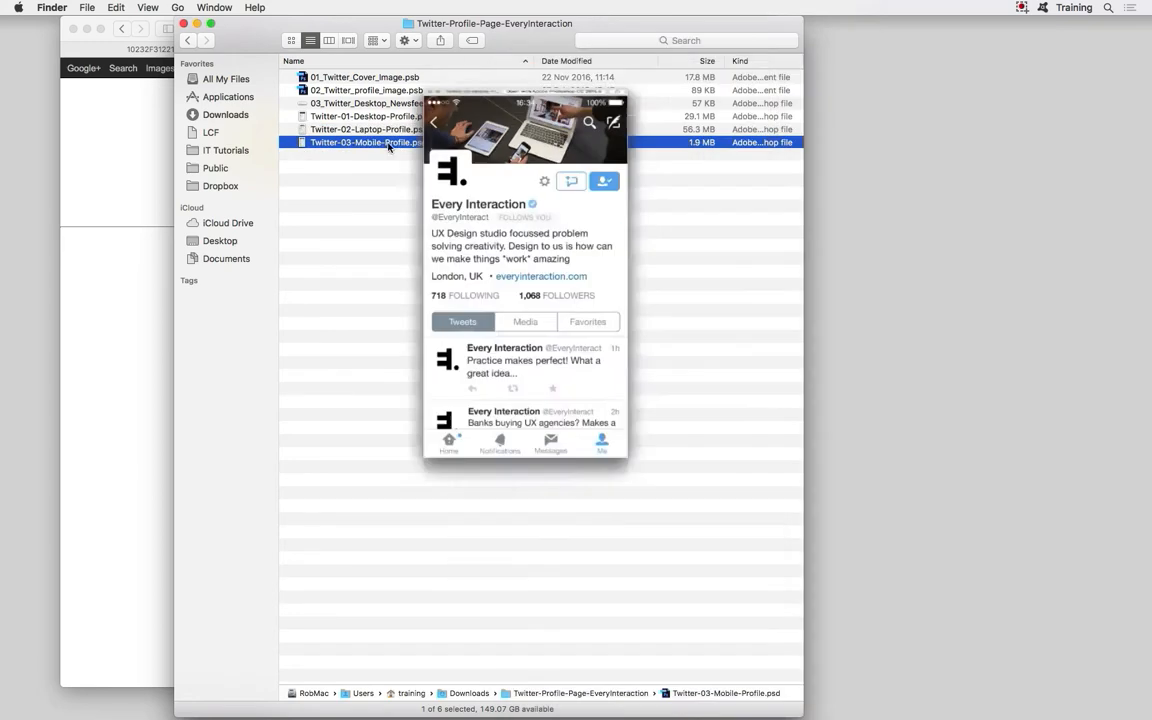
- Open Twitter-03-Mobile-Profile.psd in Photoshop and switch back to Finder
{"action": "double_click", "coordinate": [359, 146]}
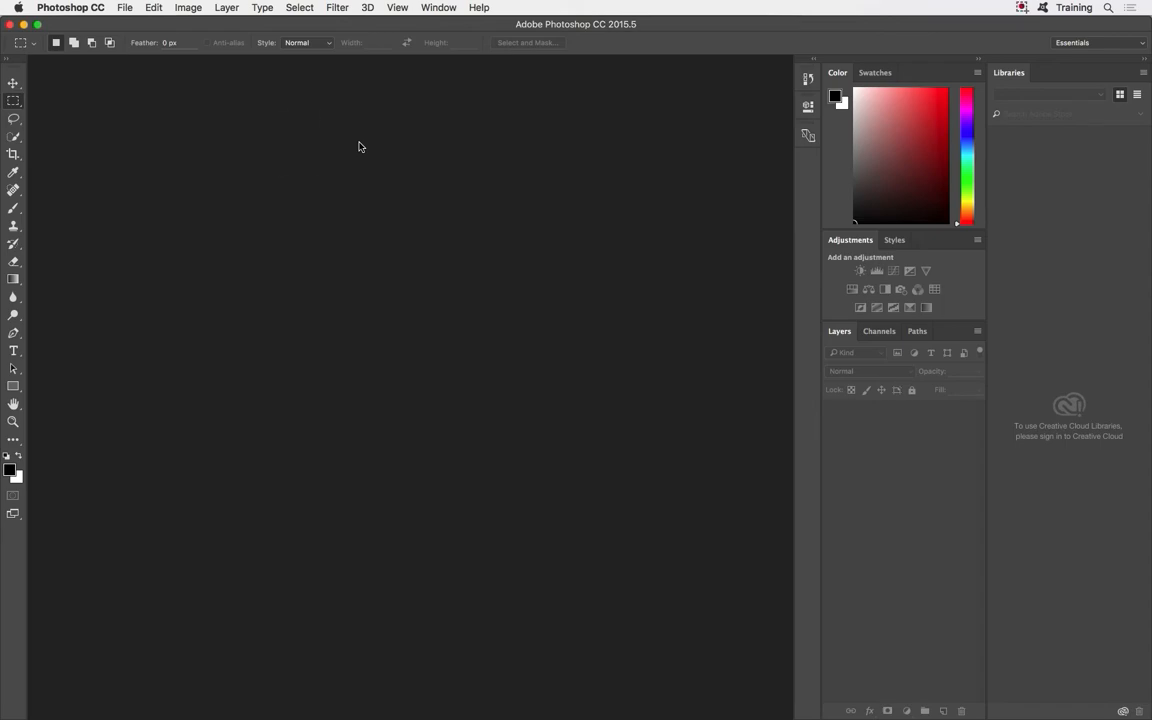
{"action": "key", "text": "super+Tab"}
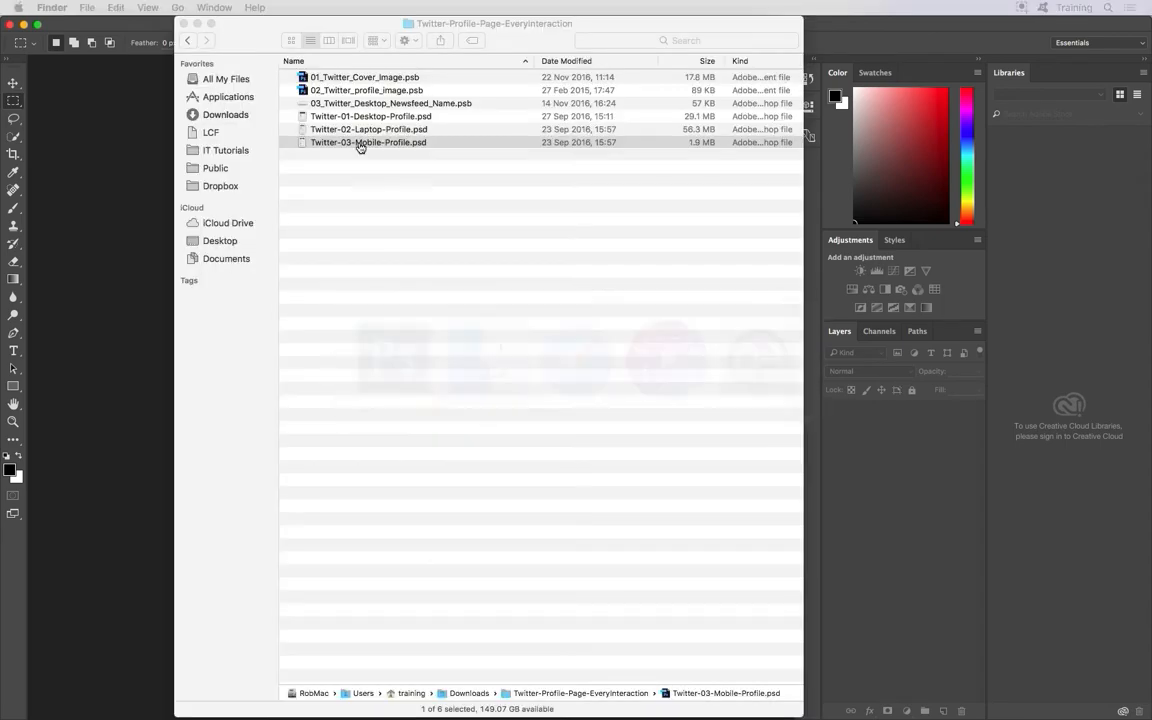
{"action": "key", "text": "super+Tab"}
{"action": "key", "text": "super+Tab"}
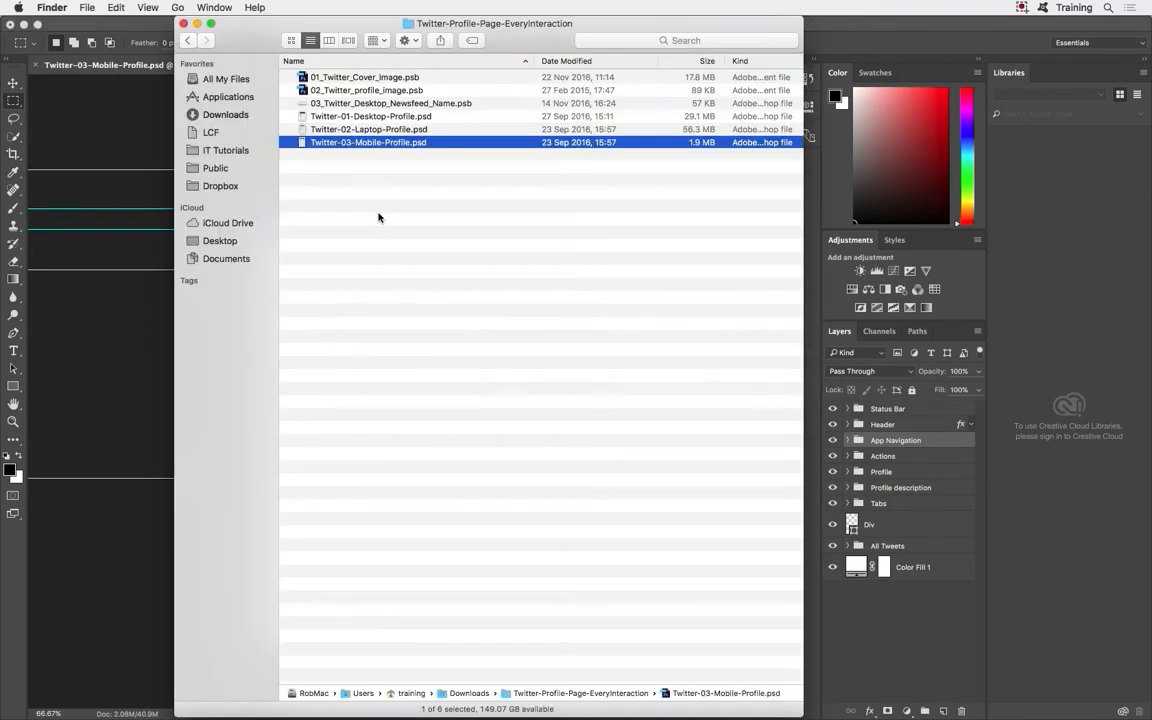
- Go up to the Downloads folder and preview UAL_logo_black.eps with Quick Look
{"action": "key", "text": "super+Up"}
{"action": "left_click", "coordinate": [433, 160]}
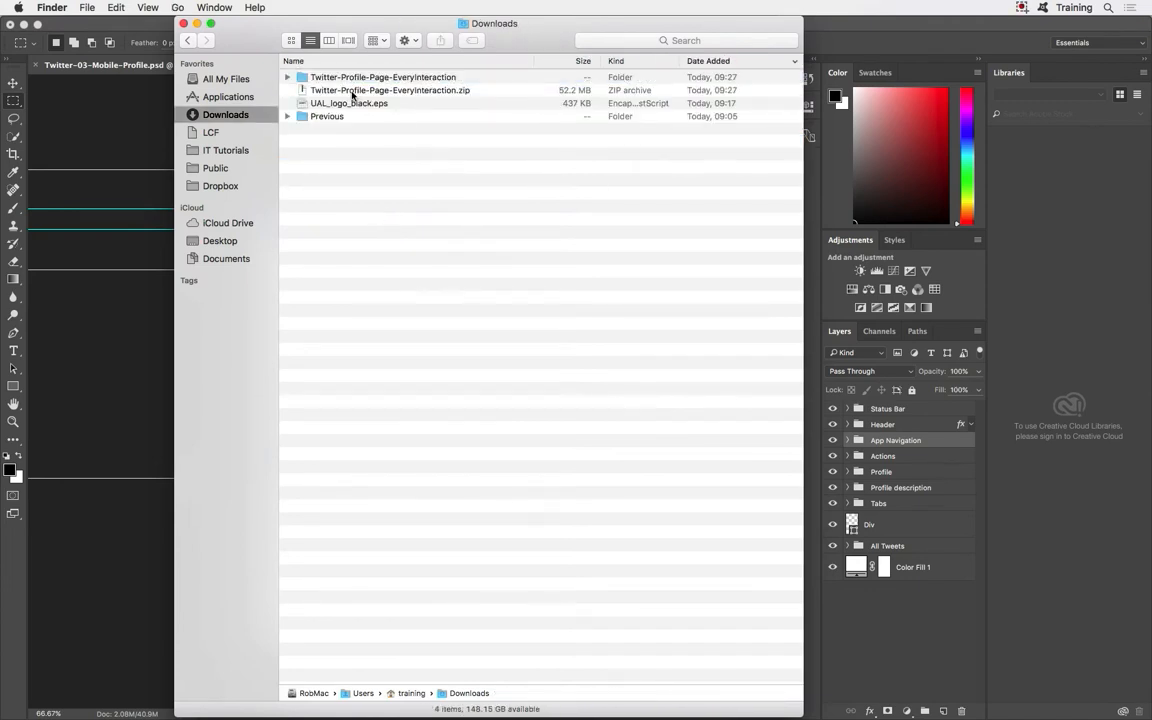
{"action": "left_click", "coordinate": [350, 104]}
{"action": "key", "text": "space"}
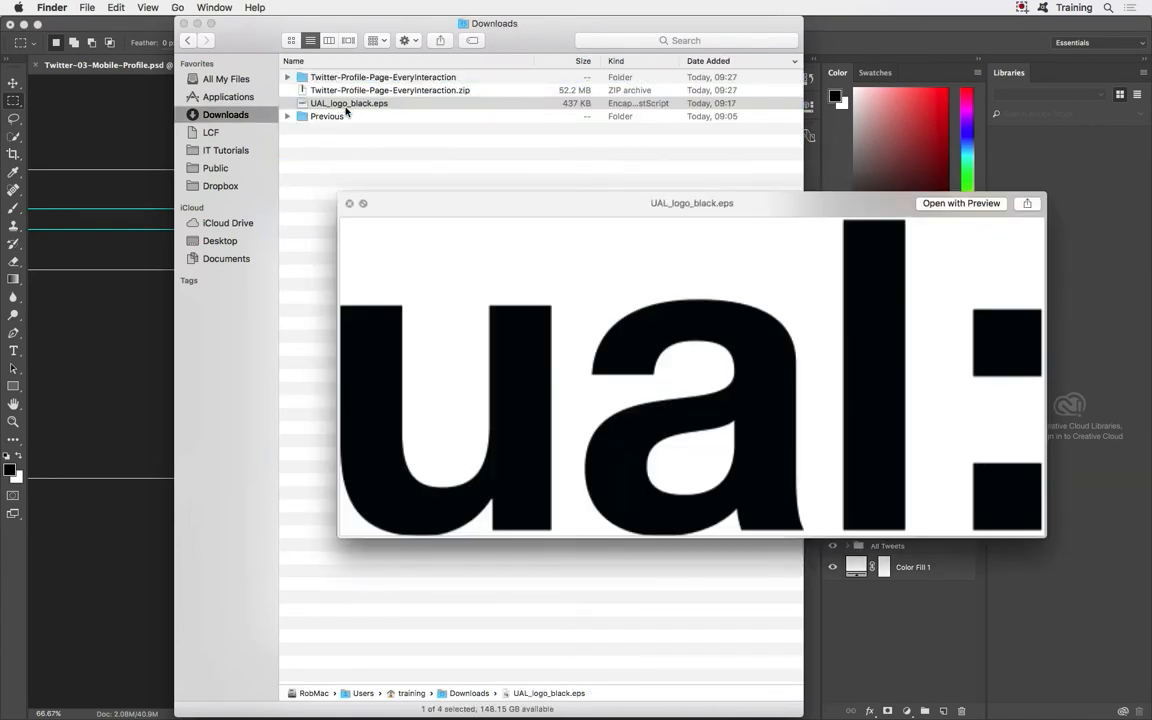
{"action": "key", "text": "space"}
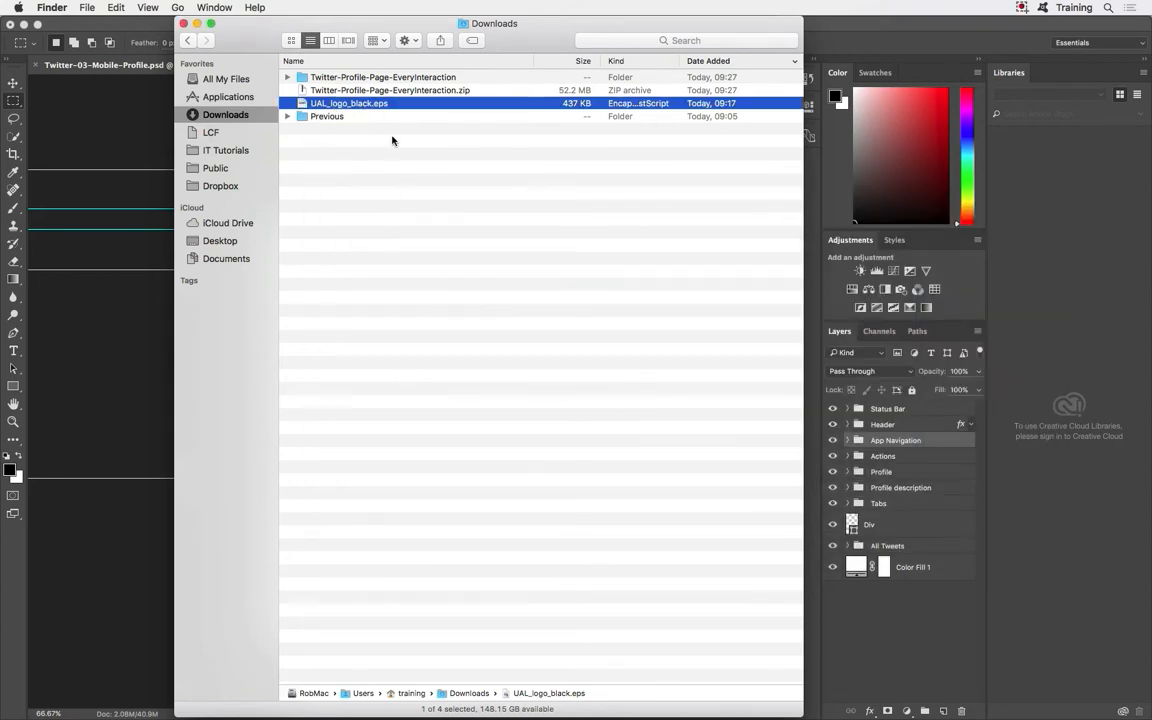
- Switch to Photoshop and hide the guides in the mobile profile document
{"action": "key", "text": "super+Tab"}
{"action": "key", "text": "super+Tab"}
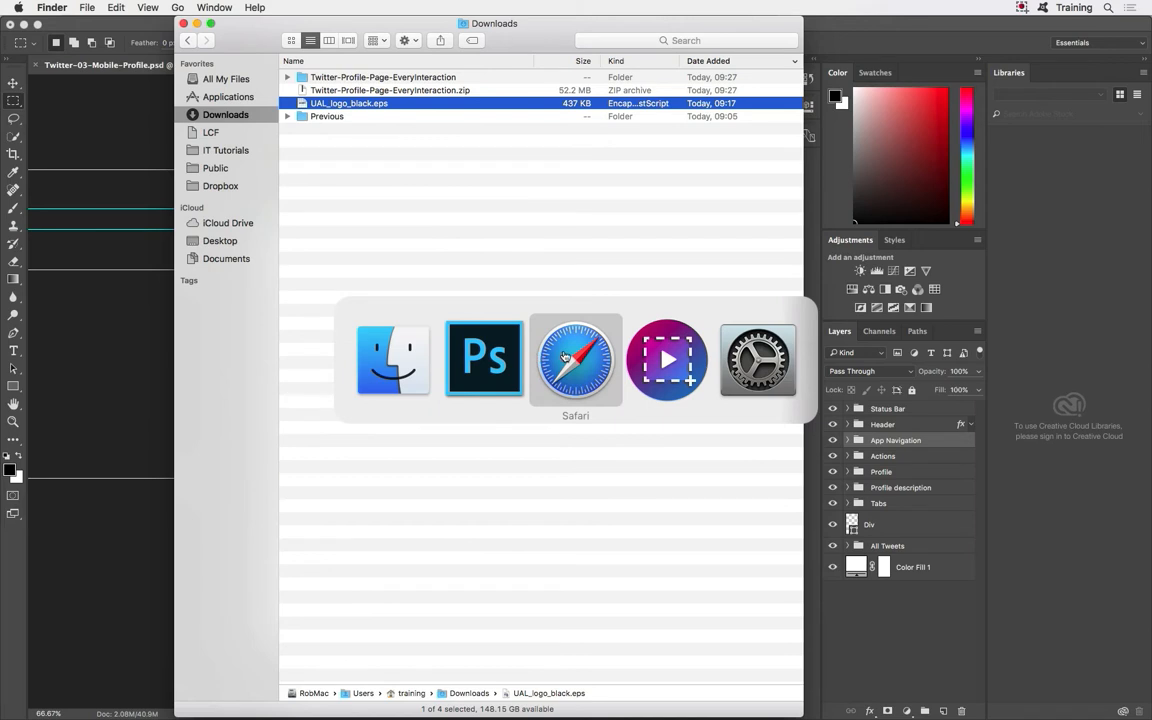
{"action": "key", "text": "super+shift+Tab"}
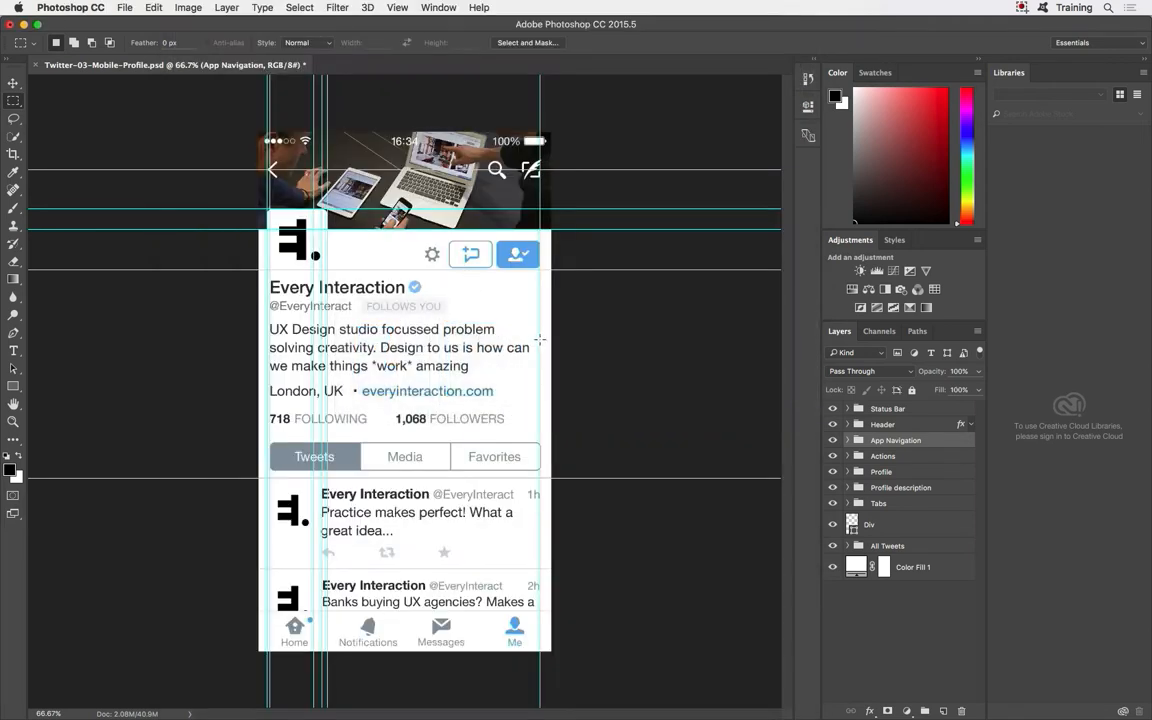
{"action": "left_click", "coordinate": [399, 8]}
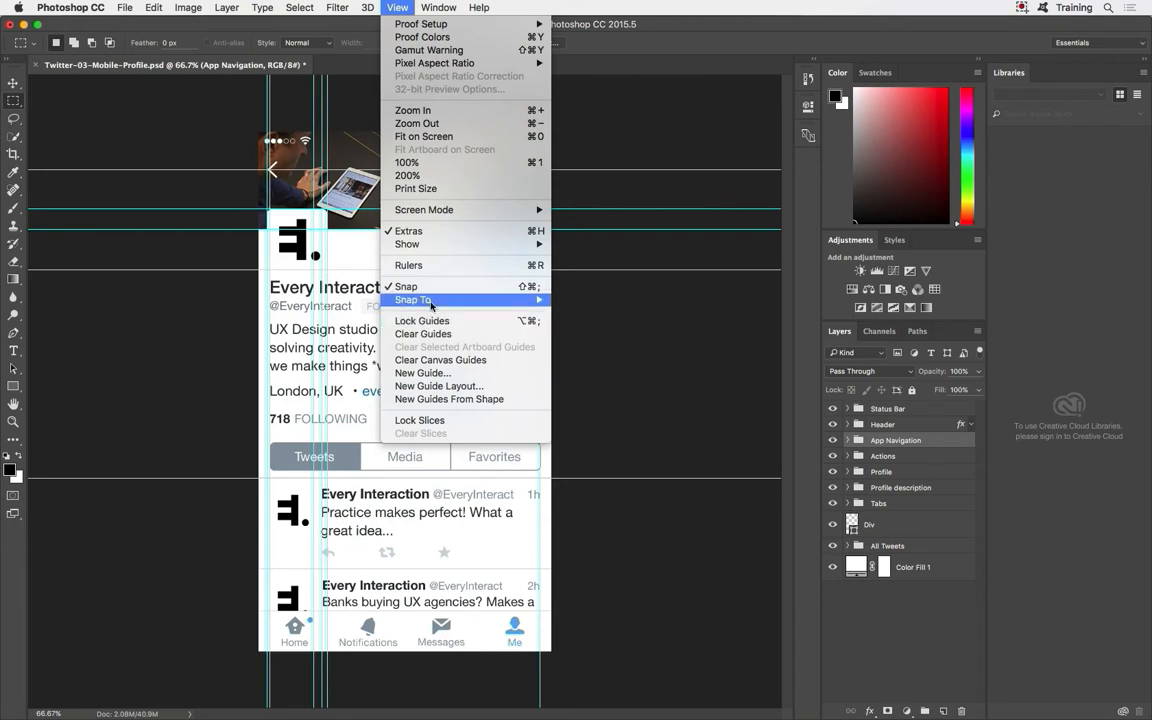
{"action": "mouse_move", "coordinate": [433, 251]}
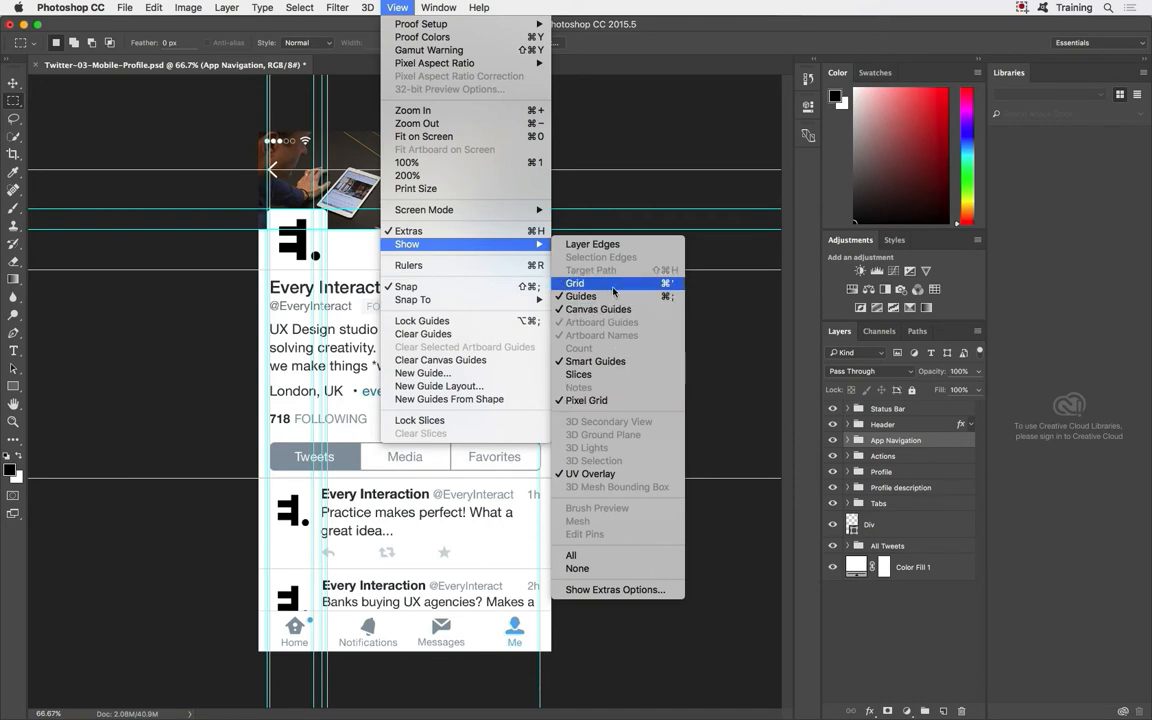
{"action": "left_click", "coordinate": [655, 297]}
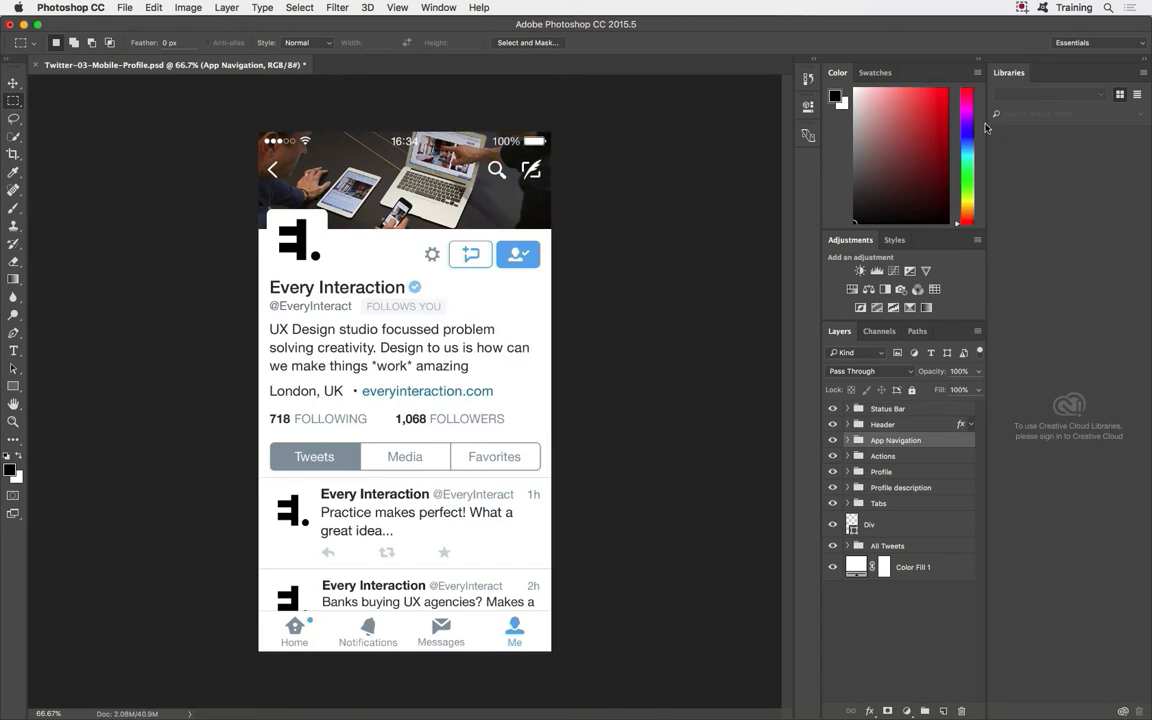
- Detach the Layers panel, place it beside the artwork and enlarge it
{"action": "left_click_drag", "start_coordinate": [839, 333], "coordinate": [602, 129]}
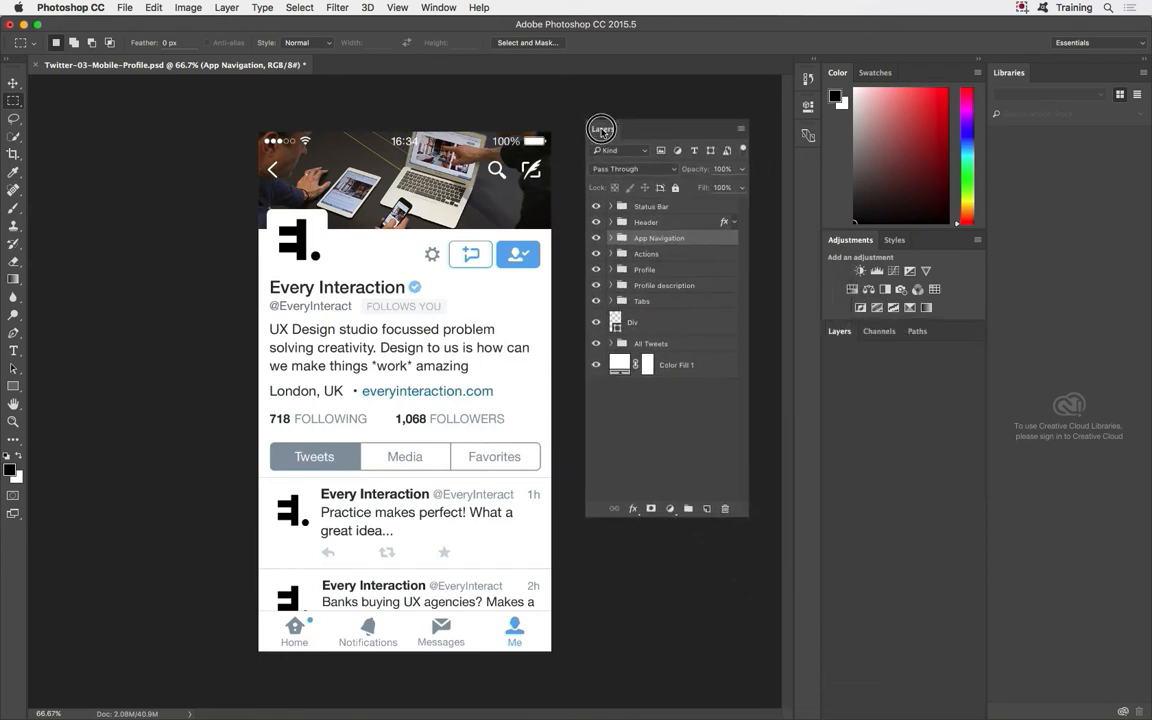
{"action": "left_click_drag", "start_coordinate": [748, 280], "coordinate": [872, 545]}
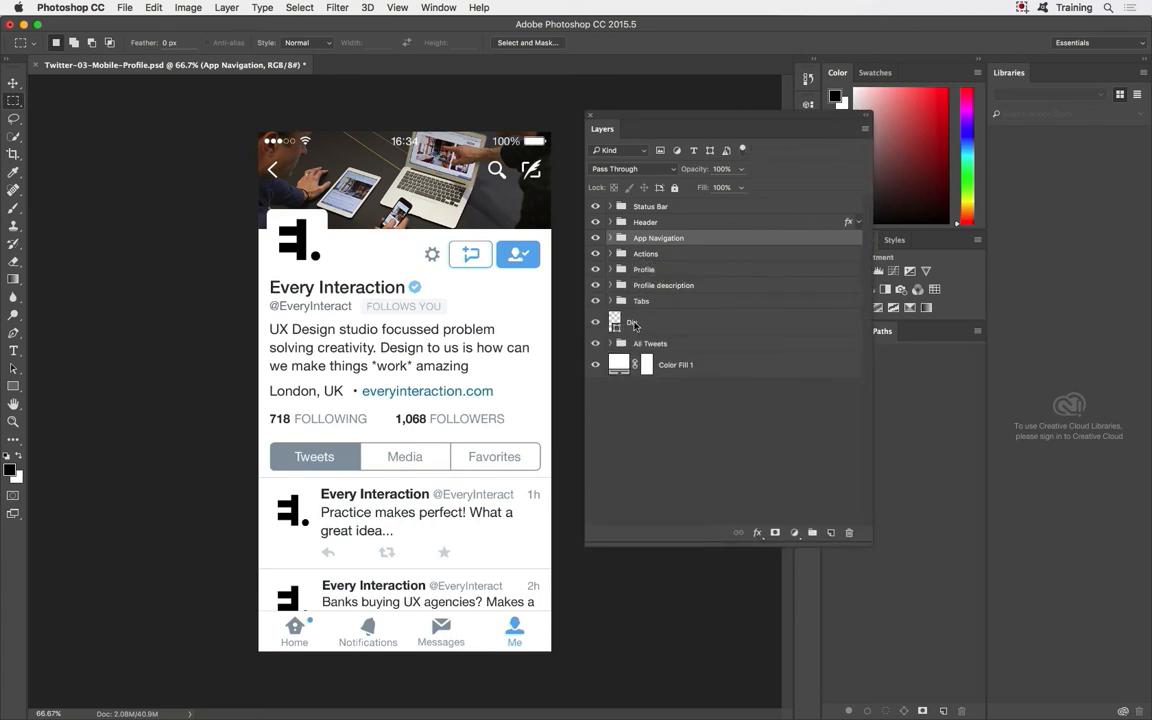
- Toggle the visibility of the Status Bar, App Navigation, Actions and Profile groups to see which artwork each one holds
{"action": "left_click", "coordinate": [596, 208]}
{"action": "left_click", "coordinate": [596, 208]}
{"action": "left_click", "coordinate": [596, 208]}
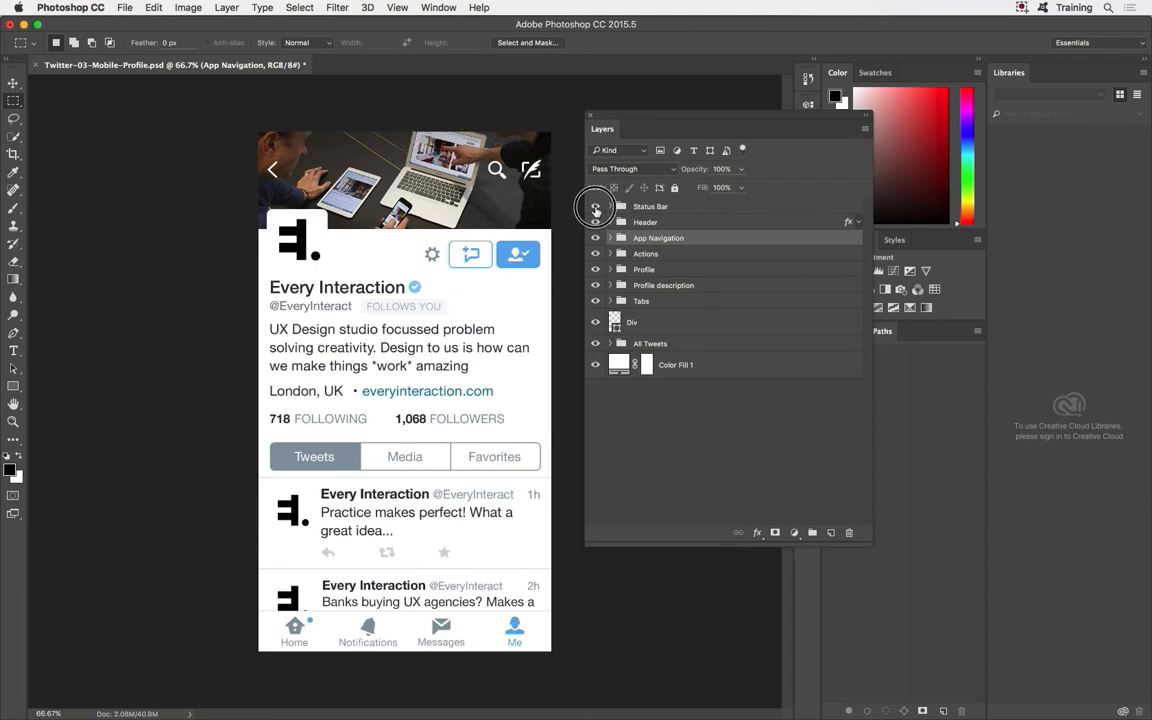
{"action": "left_click", "coordinate": [596, 208]}
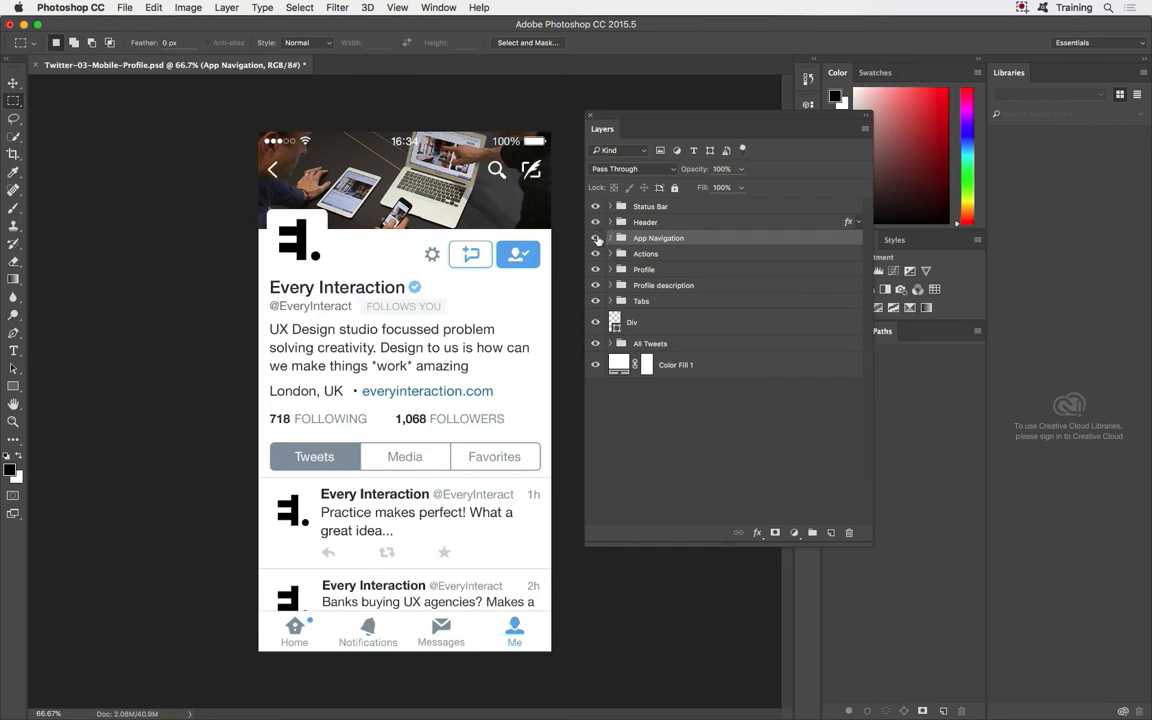
{"action": "left_click", "coordinate": [596, 238]}
{"action": "left_click", "coordinate": [596, 238]}
{"action": "left_click", "coordinate": [596, 238]}
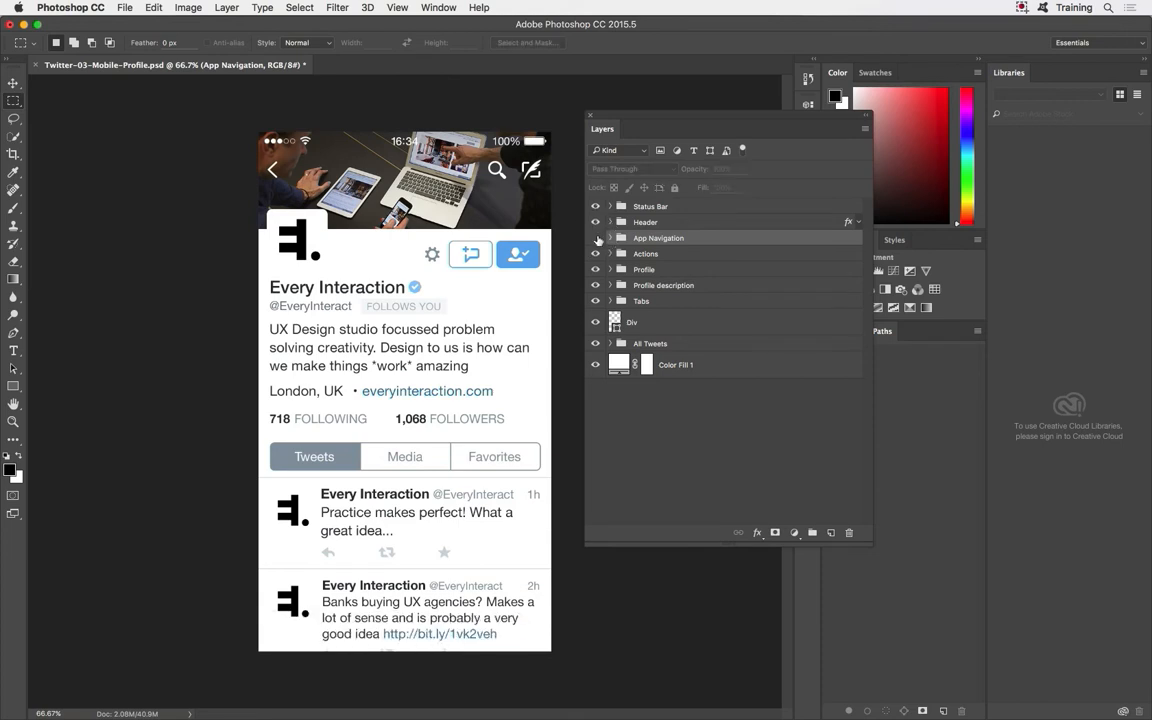
{"action": "left_click", "coordinate": [596, 238]}
{"action": "left_click", "coordinate": [596, 238]}
{"action": "left_click", "coordinate": [596, 238]}
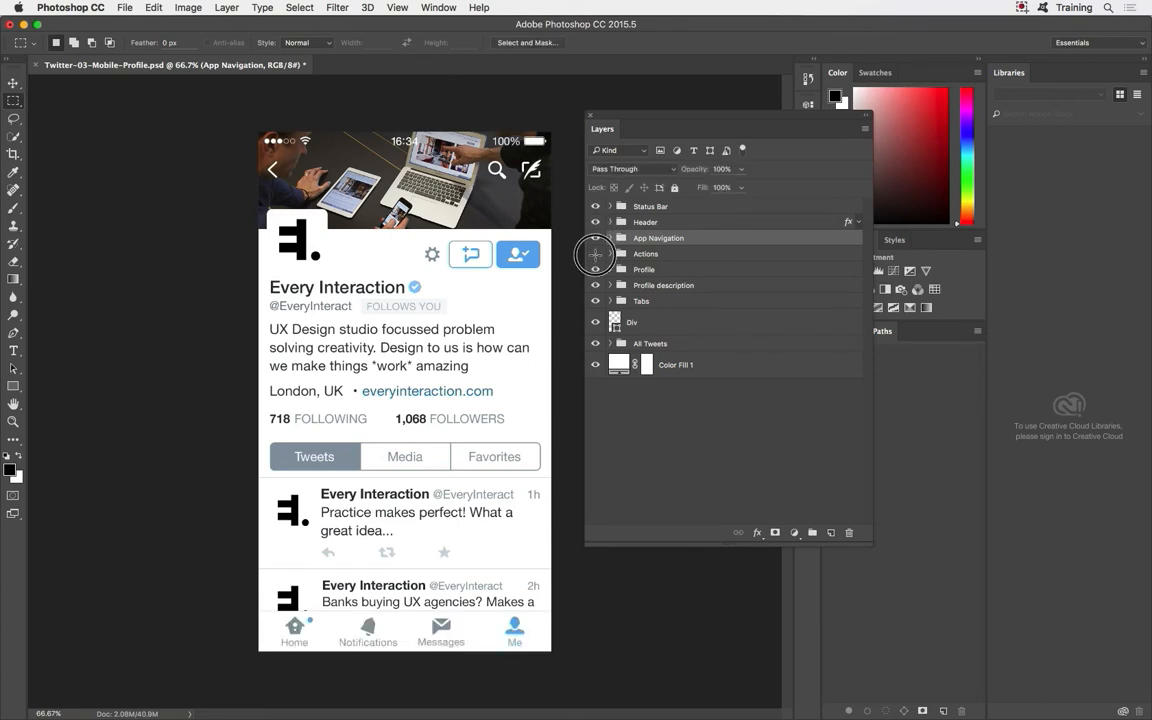
{"action": "left_click", "coordinate": [596, 254]}
{"action": "left_click", "coordinate": [596, 254]}
{"action": "left_click", "coordinate": [596, 270]}
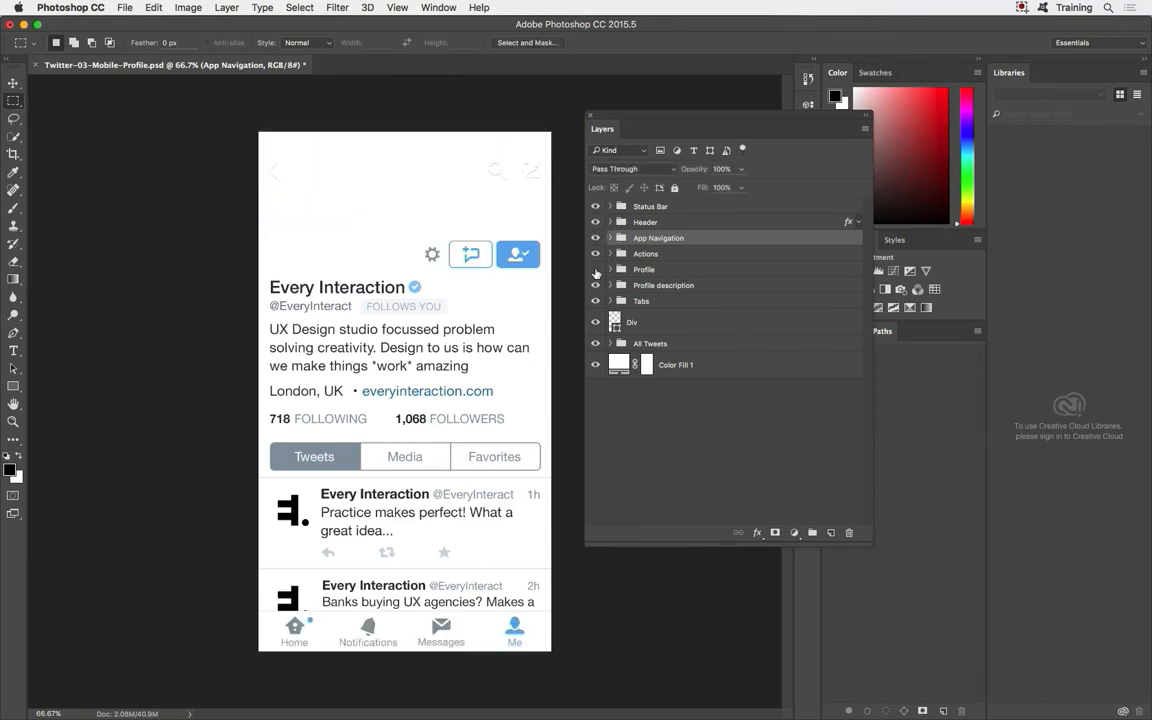
{"action": "left_click", "coordinate": [596, 270]}
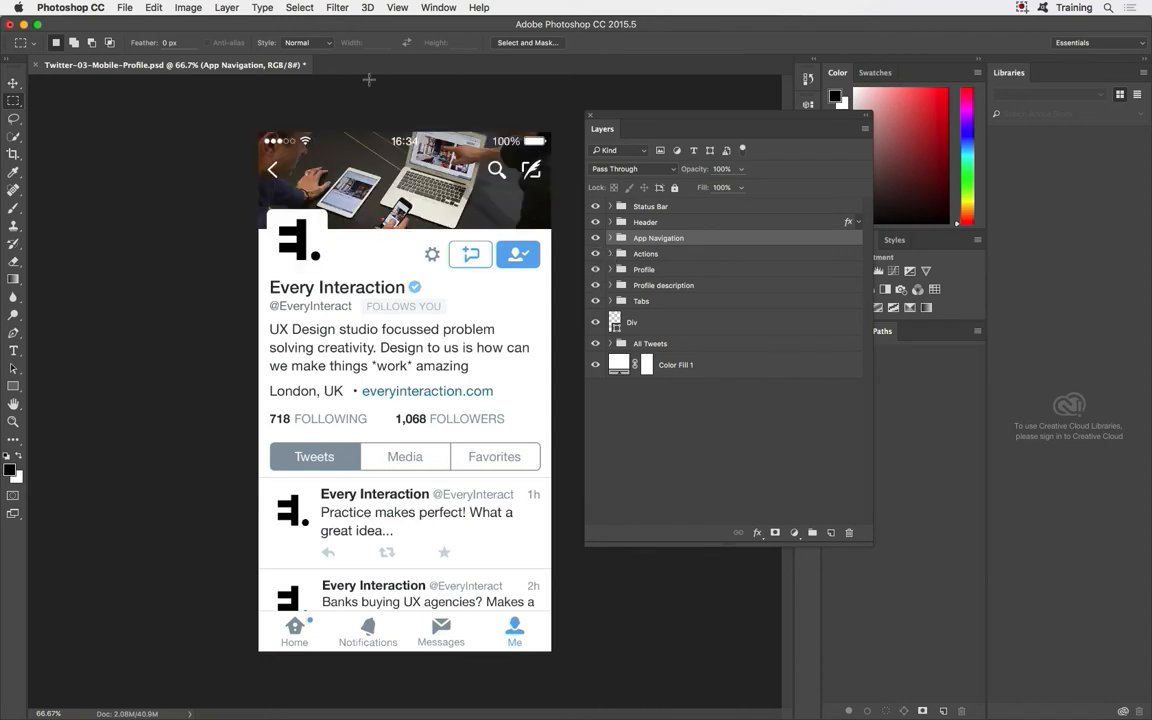
- Set the Move tool to auto-select by layer and select the avatar logo's layer from the artwork
{"action": "left_click", "coordinate": [14, 84]}
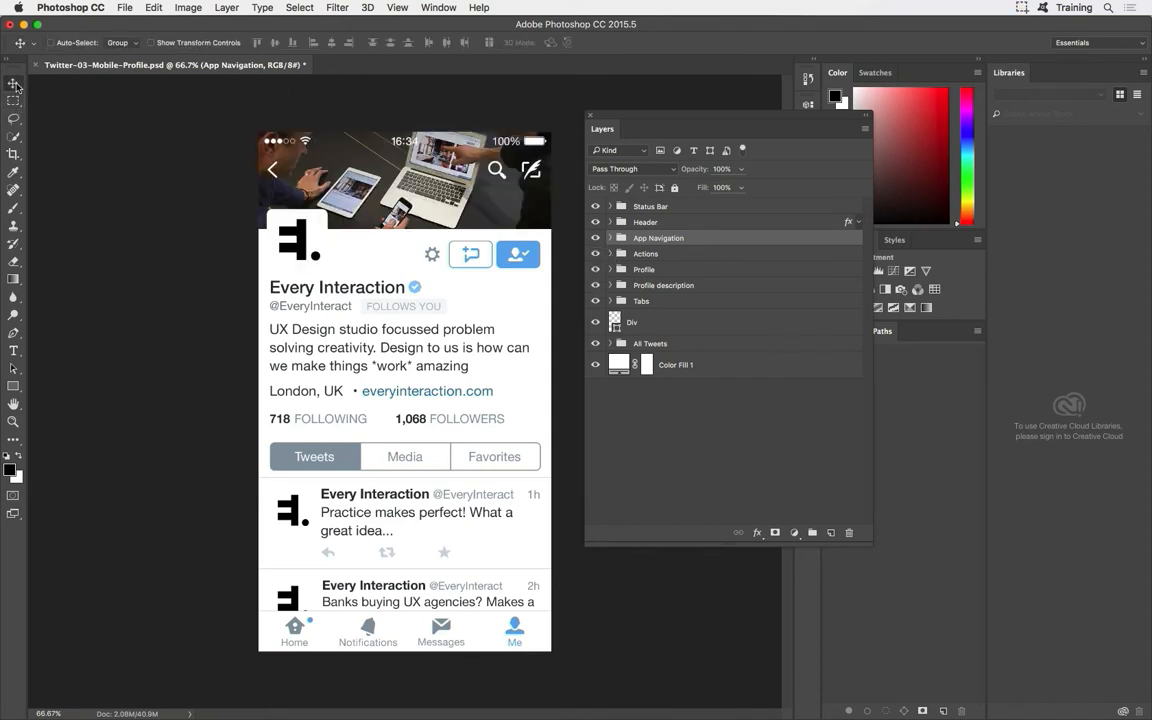
{"action": "left_click", "coordinate": [51, 43]}
{"action": "left_click", "coordinate": [119, 46]}
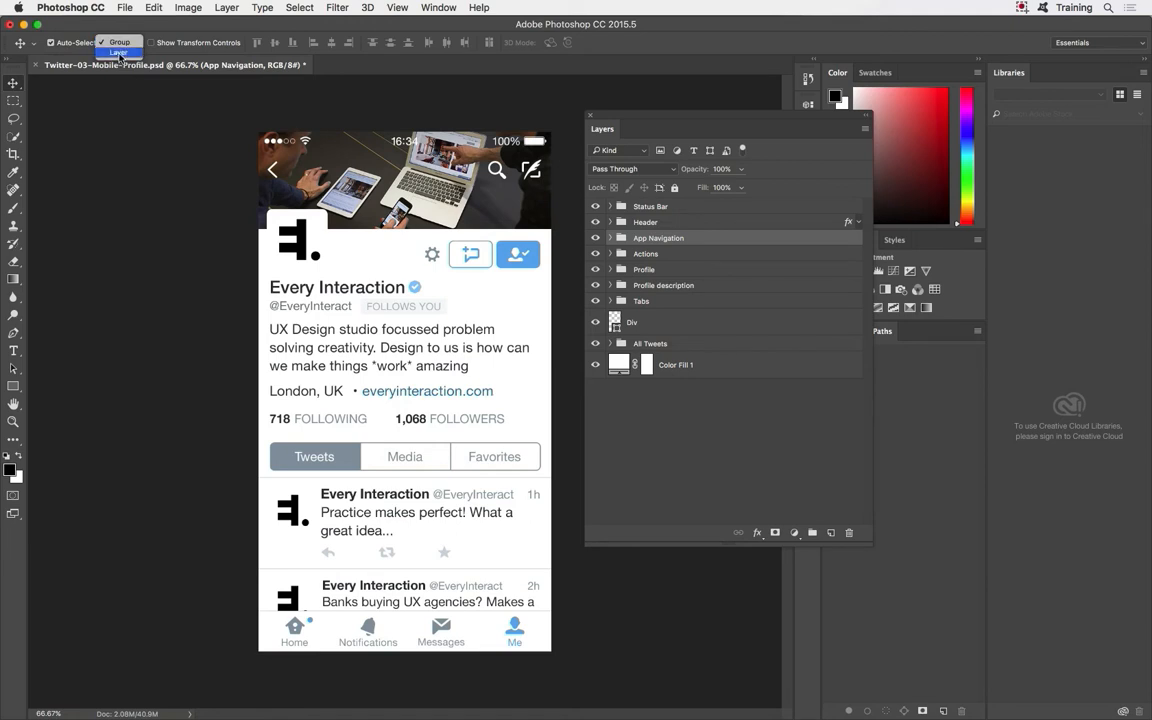
{"action": "left_click", "coordinate": [111, 54]}
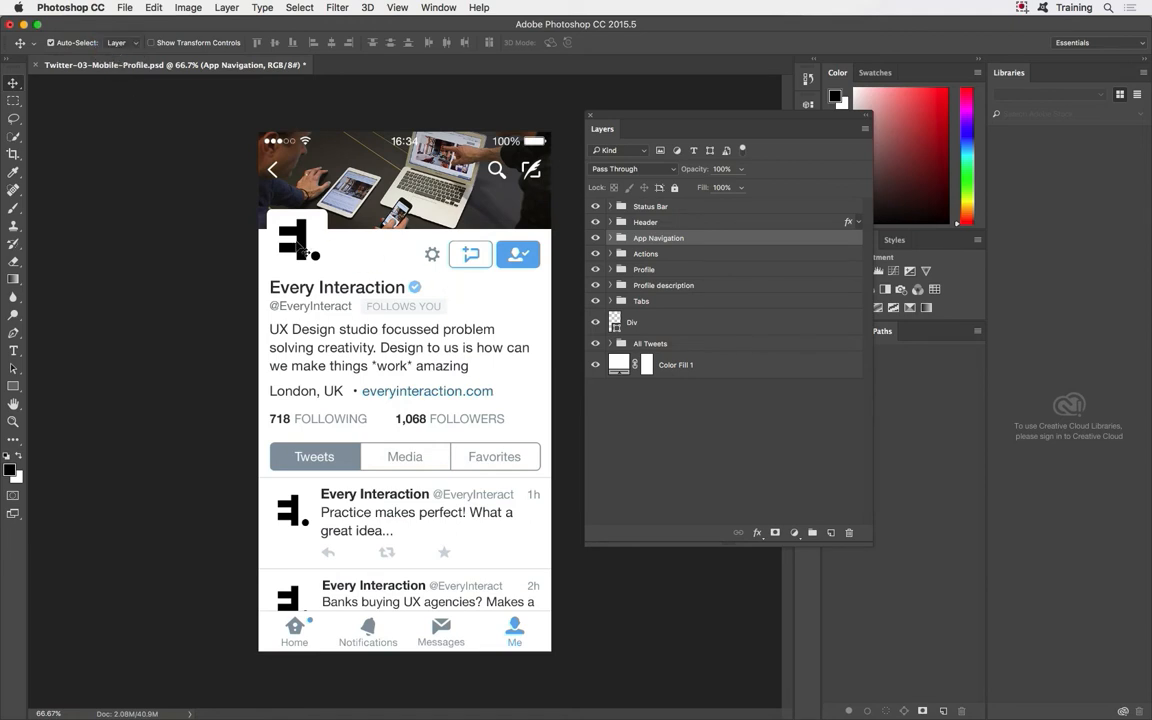
{"action": "left_click", "coordinate": [300, 244]}
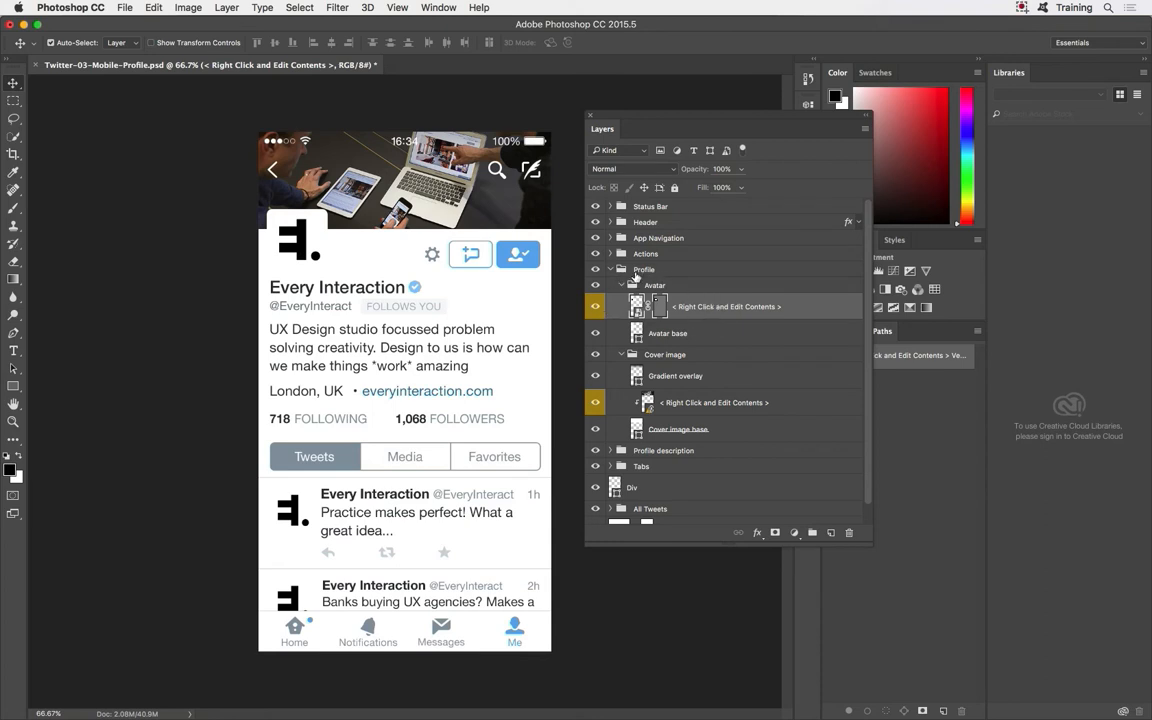
- Toggle the visibility of the Profile group and its avatar smart object layer to check what they contain
{"action": "left_click", "coordinate": [597, 271]}
{"action": "left_click", "coordinate": [597, 271]}
{"action": "left_click", "coordinate": [597, 310]}
{"action": "left_click", "coordinate": [597, 310]}
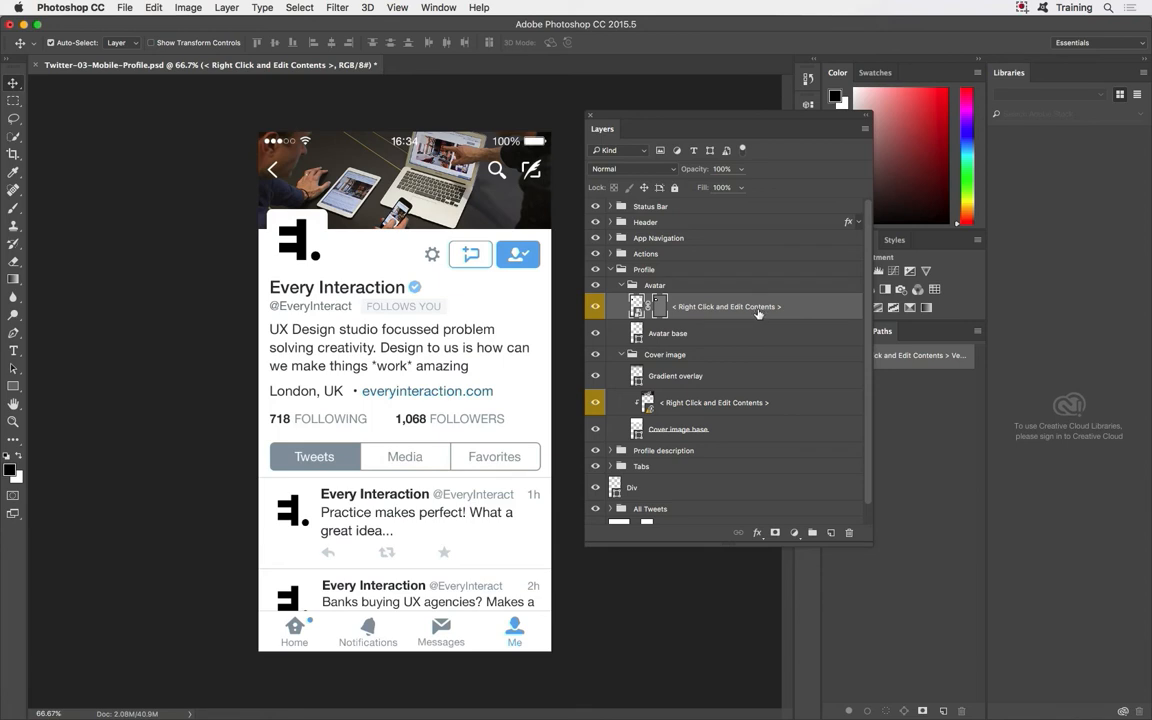
- Open the contents of the avatar smart object for editing
{"action": "double_click", "coordinate": [637, 307]}
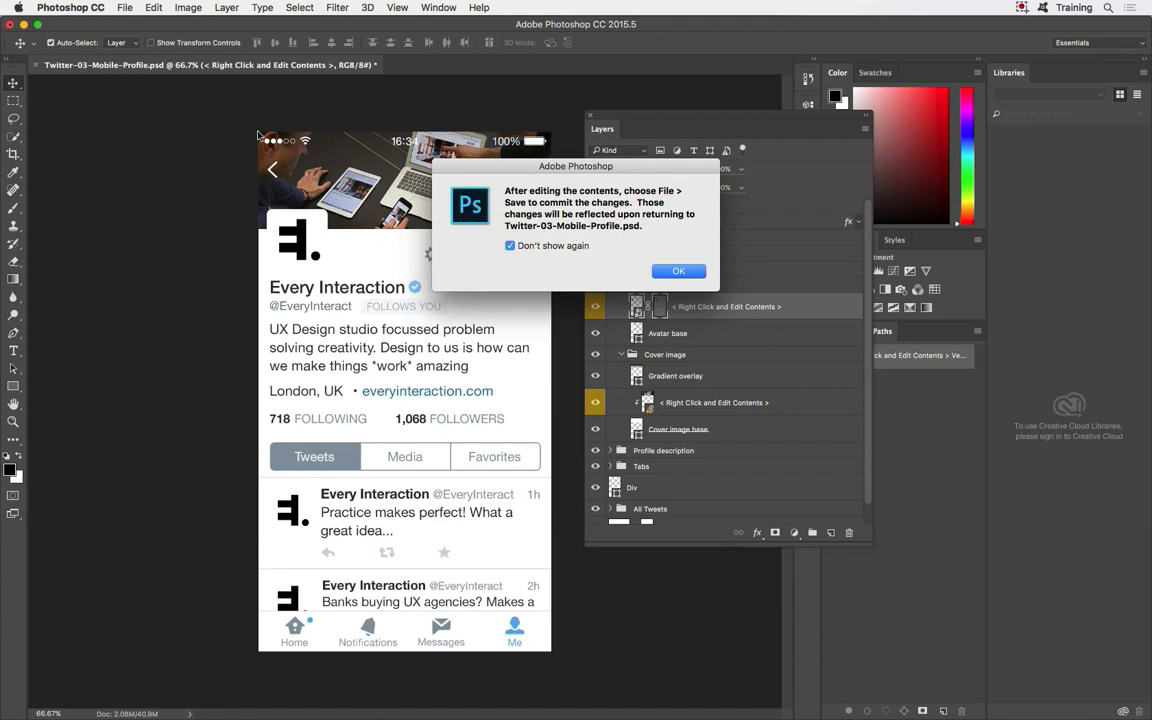
{"action": "left_click", "coordinate": [656, 271]}
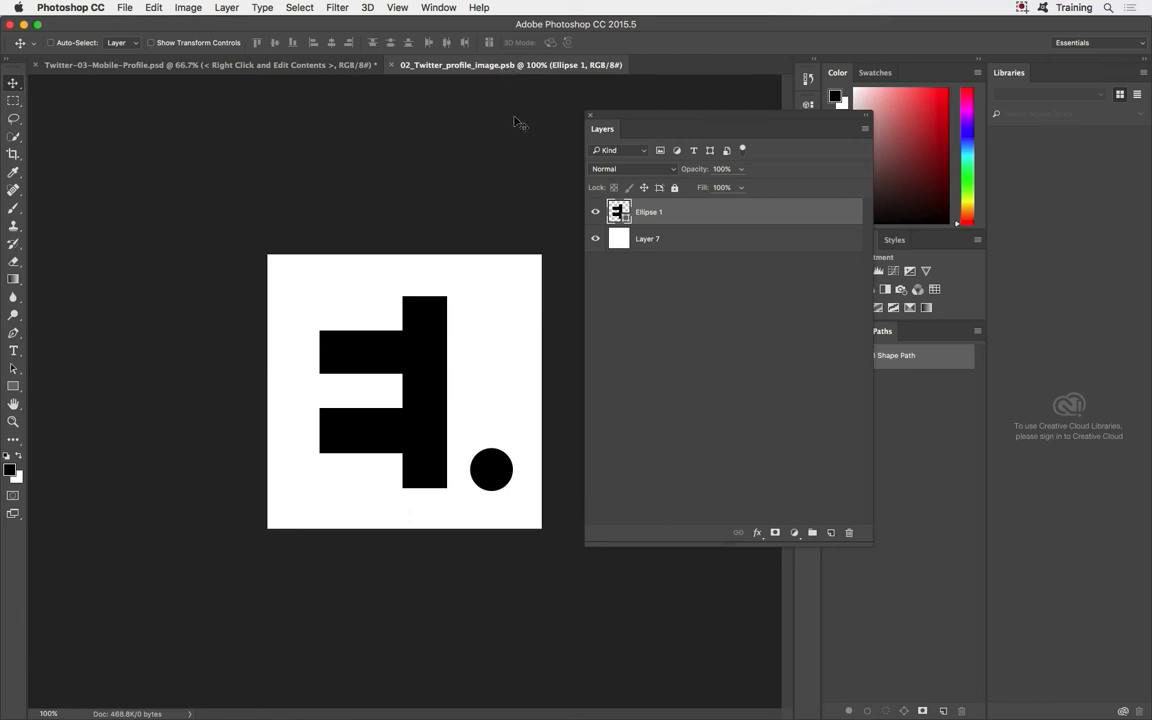
- In Finder, expand the Twitter-Profile-Page-EveryInteraction folder, preview 01_Twitter_Cover_Image.psb and 02_Twitter_profile_image.psb, and return to Photoshop
{"action": "key", "text": "super+Tab"}
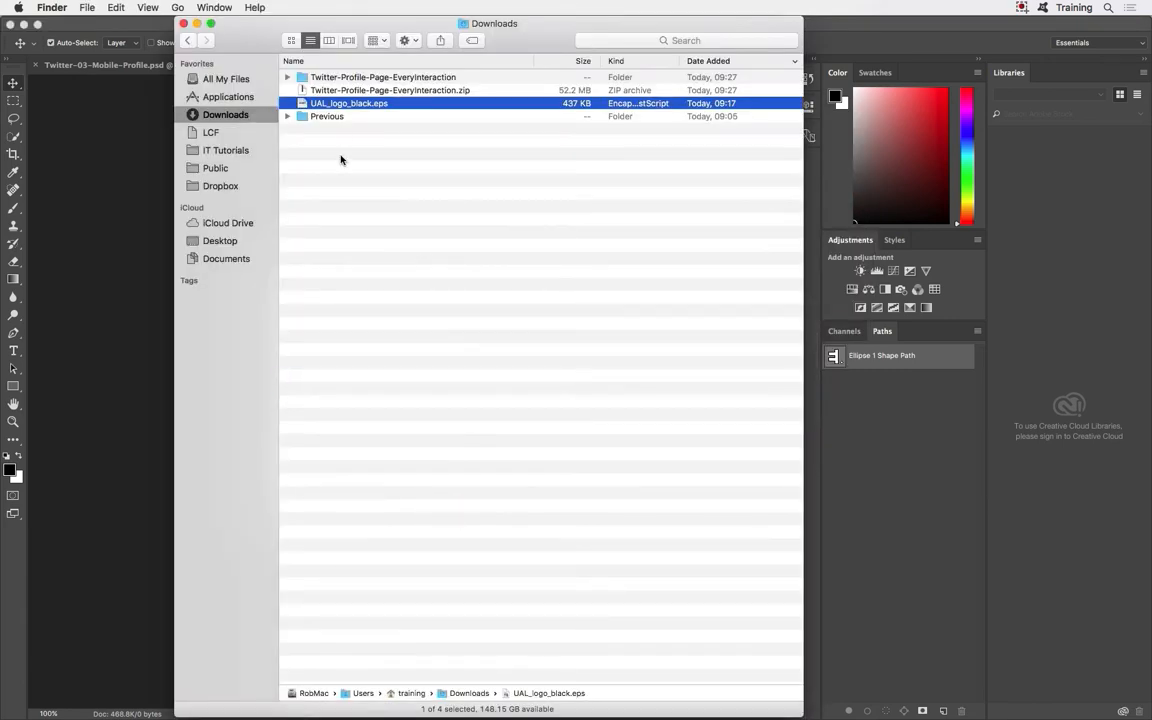
{"action": "left_click", "coordinate": [341, 157]}
{"action": "left_click", "coordinate": [288, 78]}
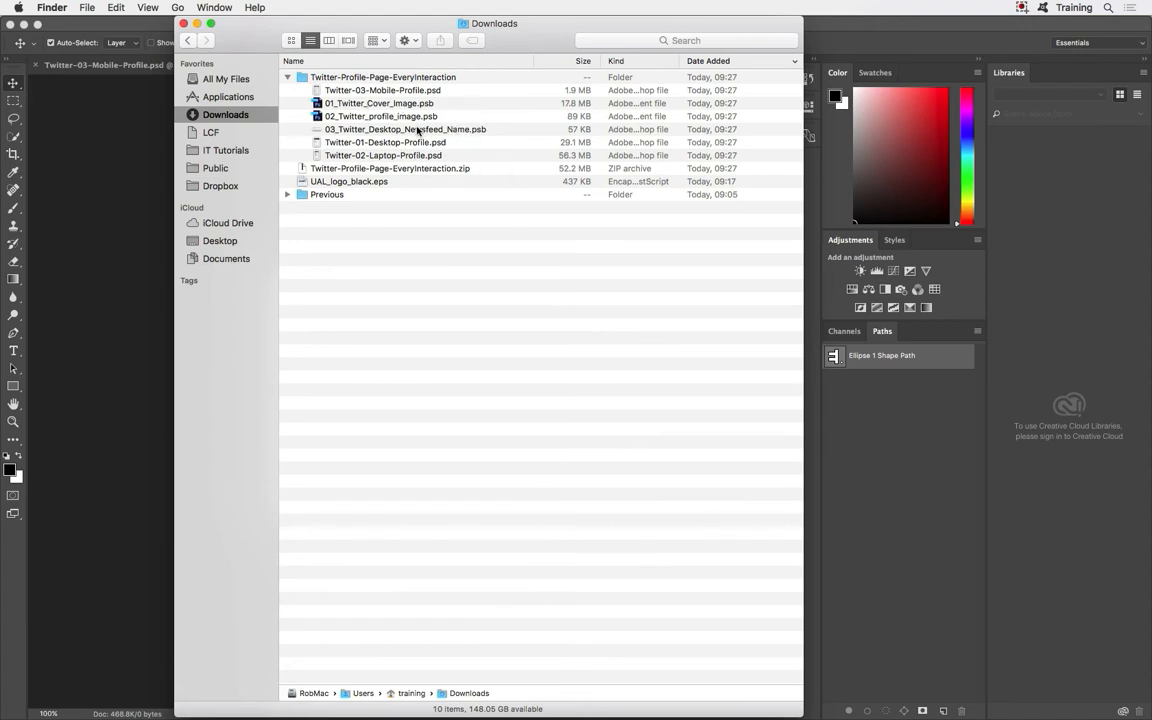
{"action": "left_click", "coordinate": [421, 106]}
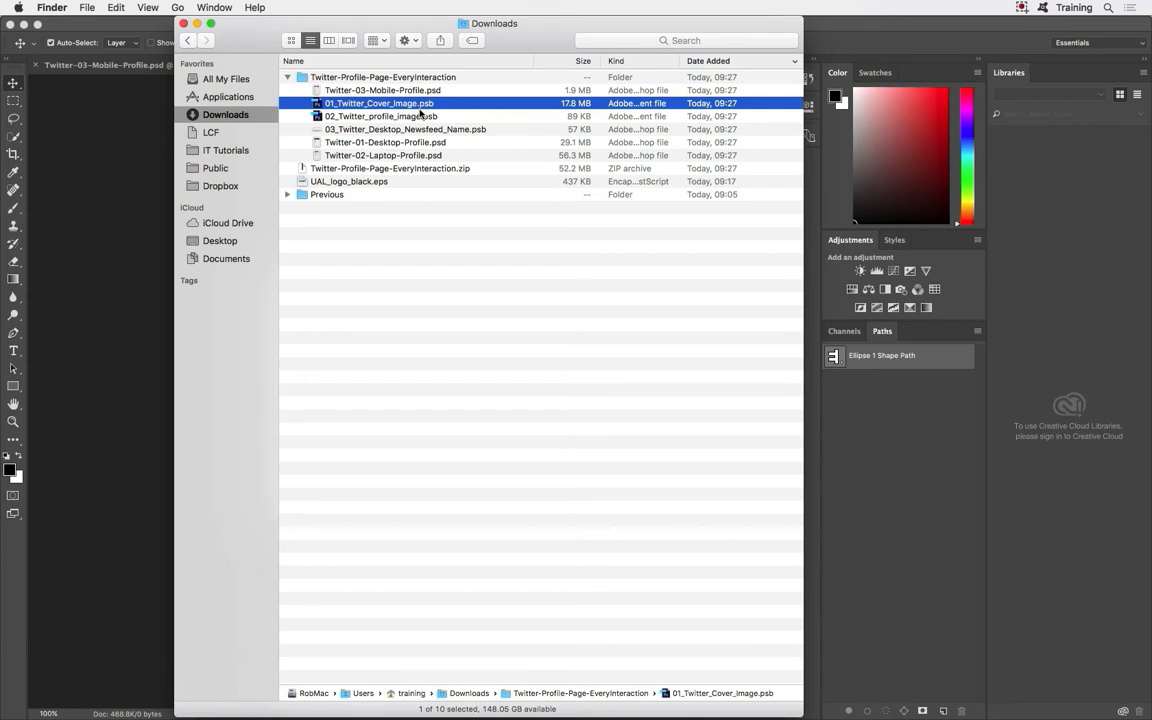
{"action": "key", "text": "space"}
{"action": "key", "text": "Down"}
{"action": "key", "text": "space"}
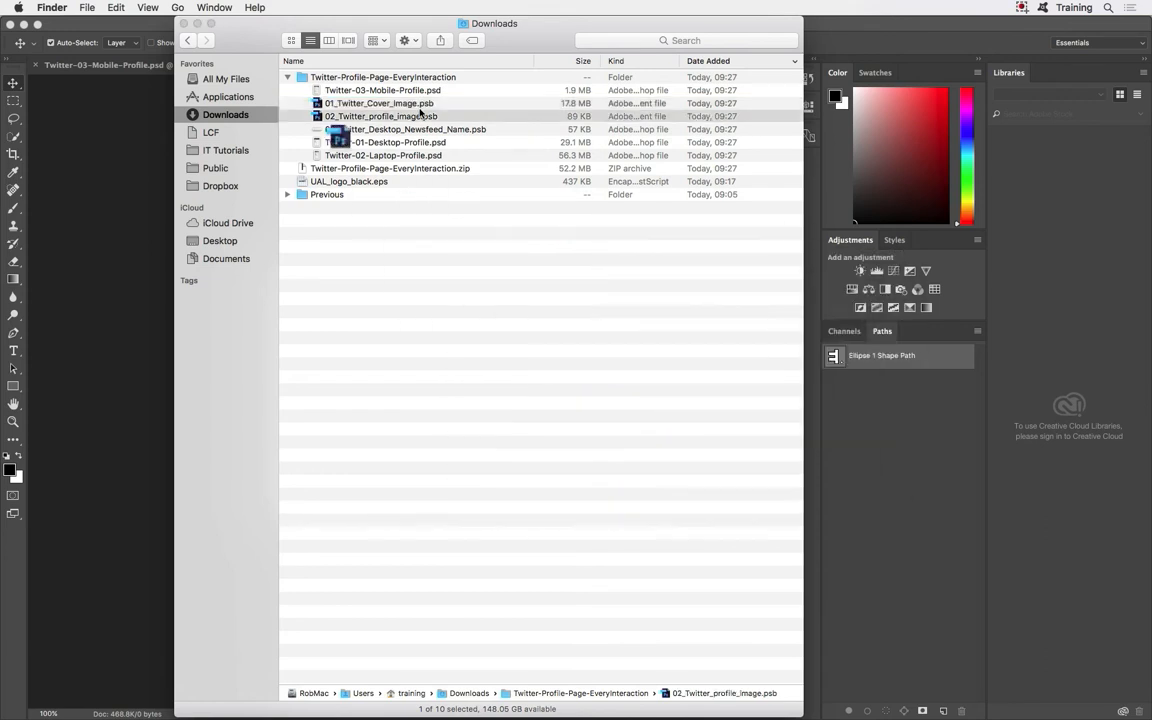
{"action": "key", "text": "cmd+Tab"}
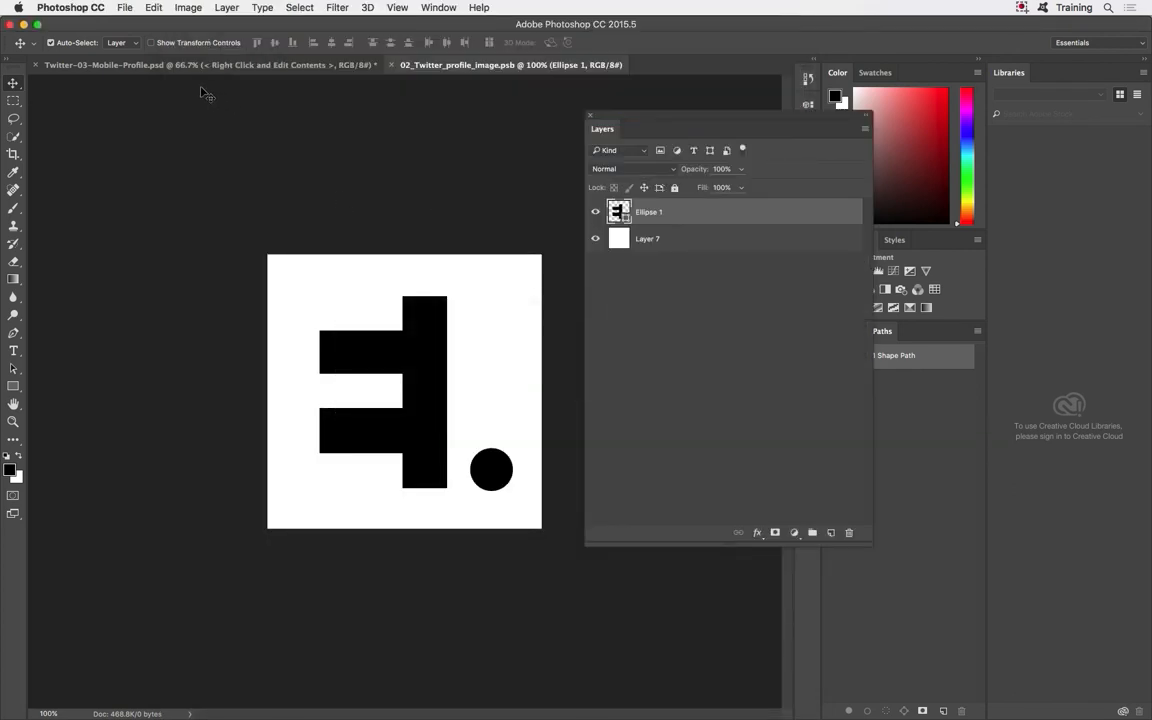
- Compare the avatar in Twitter-03-Mobile-Profile.psd with the logo in the 02_Twitter_profile_image.psb document
{"action": "left_click", "coordinate": [170, 70]}
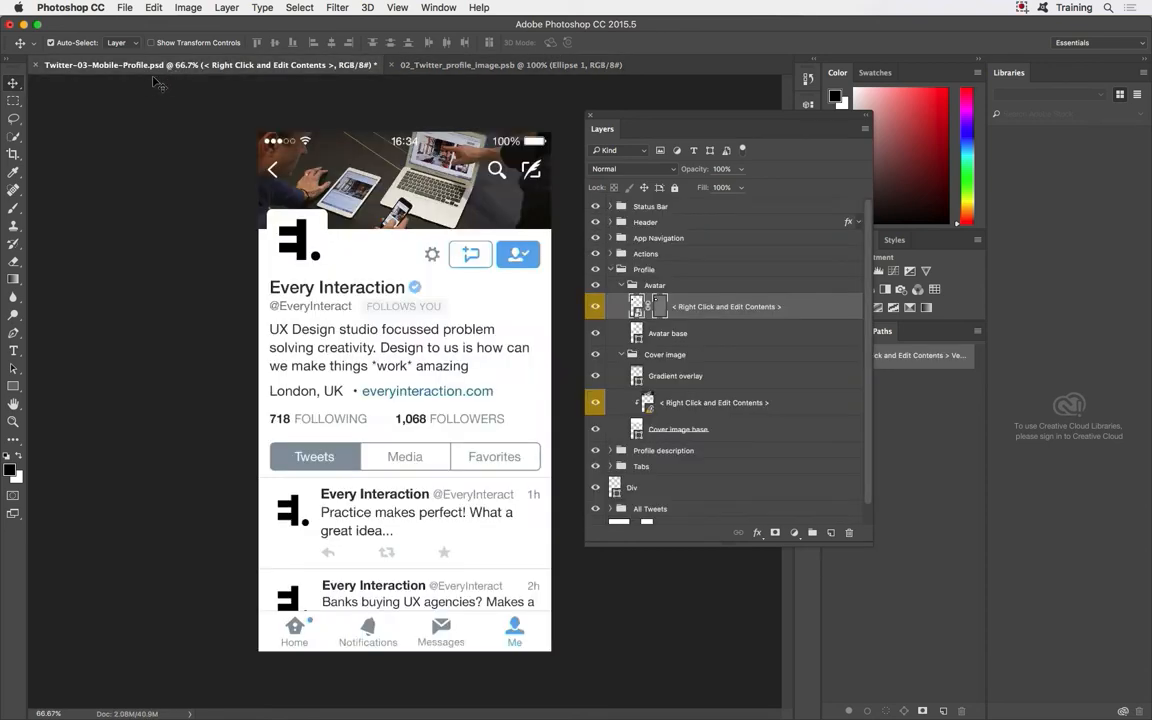
{"action": "left_click", "coordinate": [427, 65]}
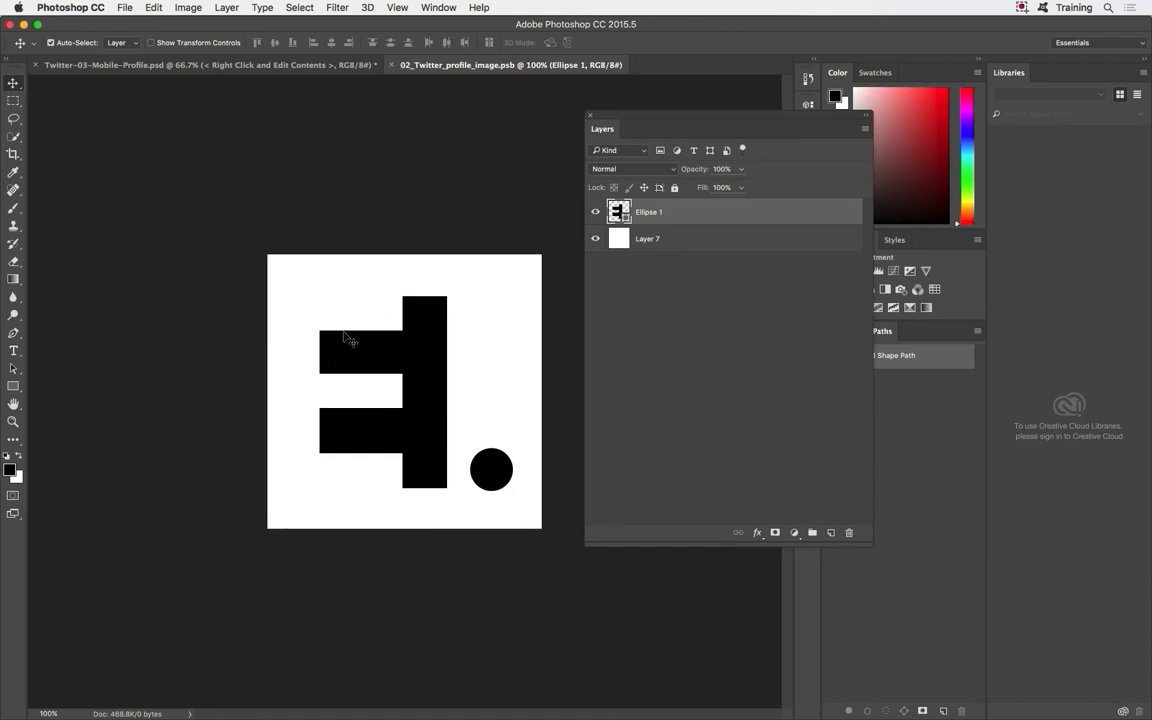
{"action": "left_click", "coordinate": [165, 65]}
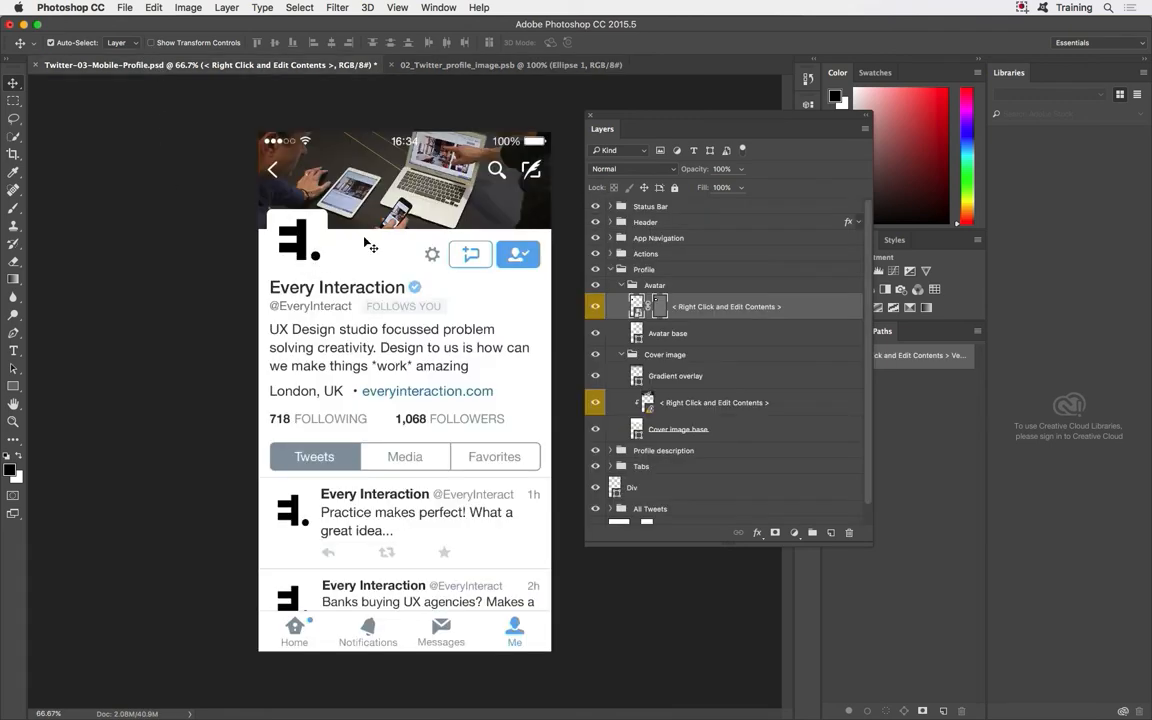
{"action": "left_click", "coordinate": [482, 65]}
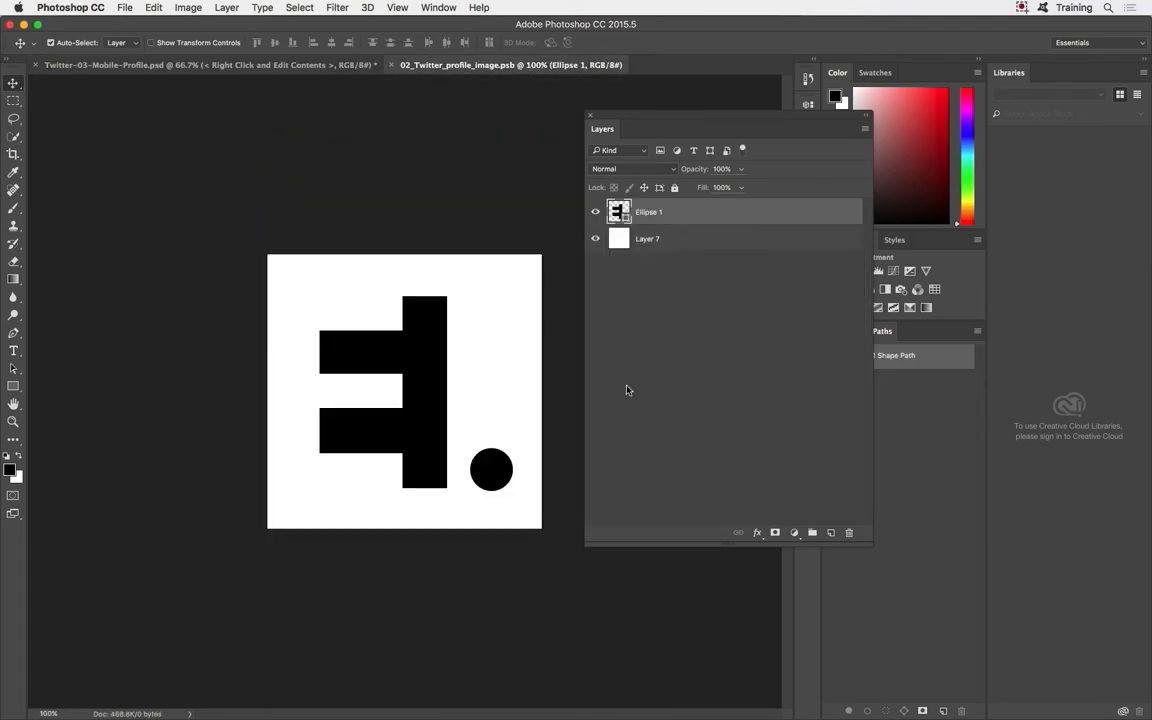
- Hide the Ellipse 1 layer in 02_Twitter_profile_image.psb and place UAL_logo_black.eps from the Downloads folder onto the canvas
{"action": "left_click", "coordinate": [597, 213]}
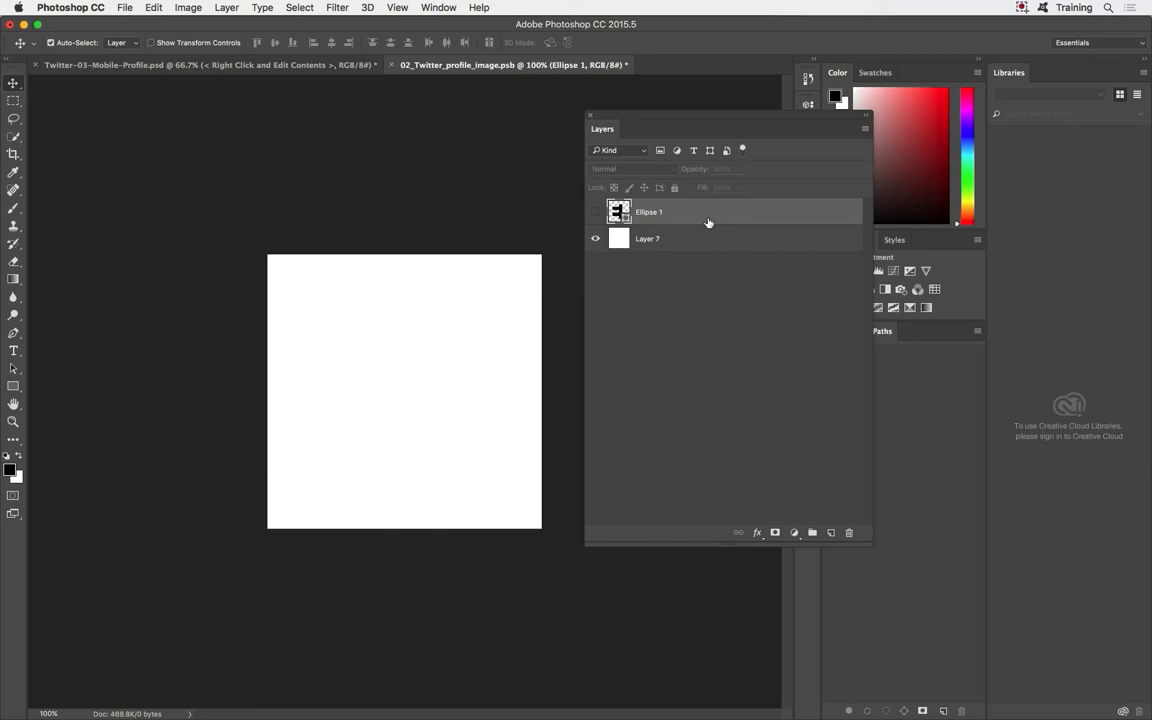
{"action": "key", "text": "super+Tab"}
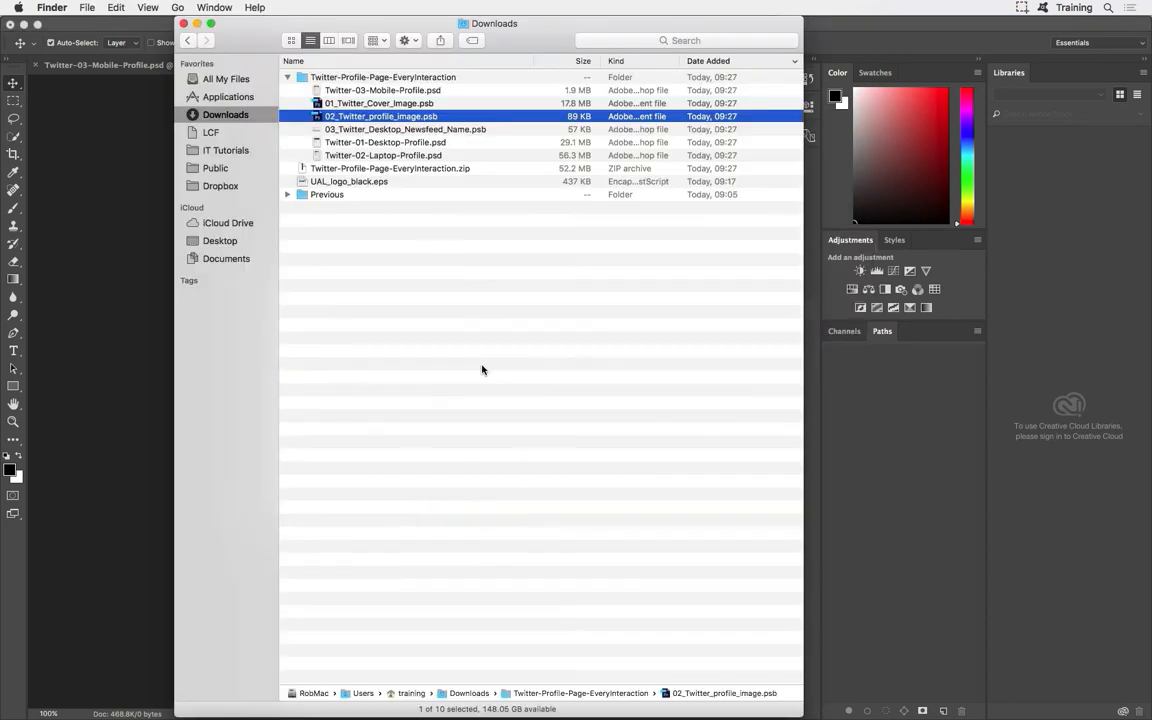
{"action": "left_click_drag", "start_coordinate": [244, 31], "coordinate": [652, 34]}
{"action": "left_click", "coordinate": [740, 185]}
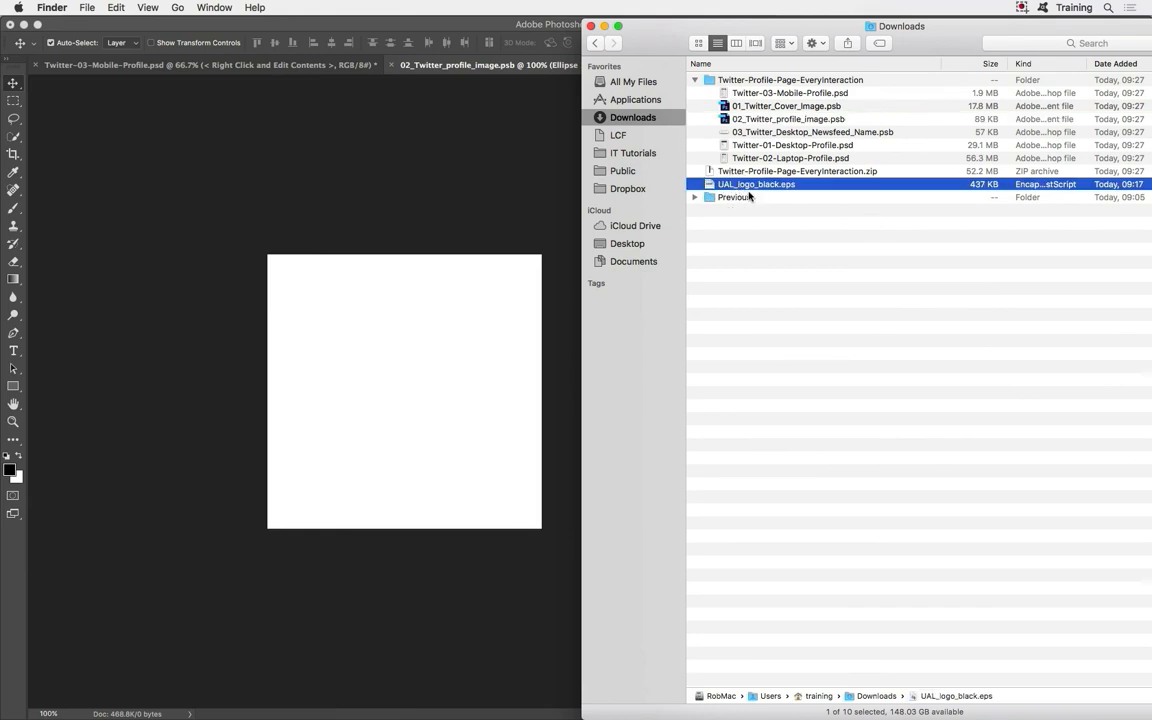
{"action": "left_click_drag", "start_coordinate": [740, 188], "coordinate": [376, 362]}
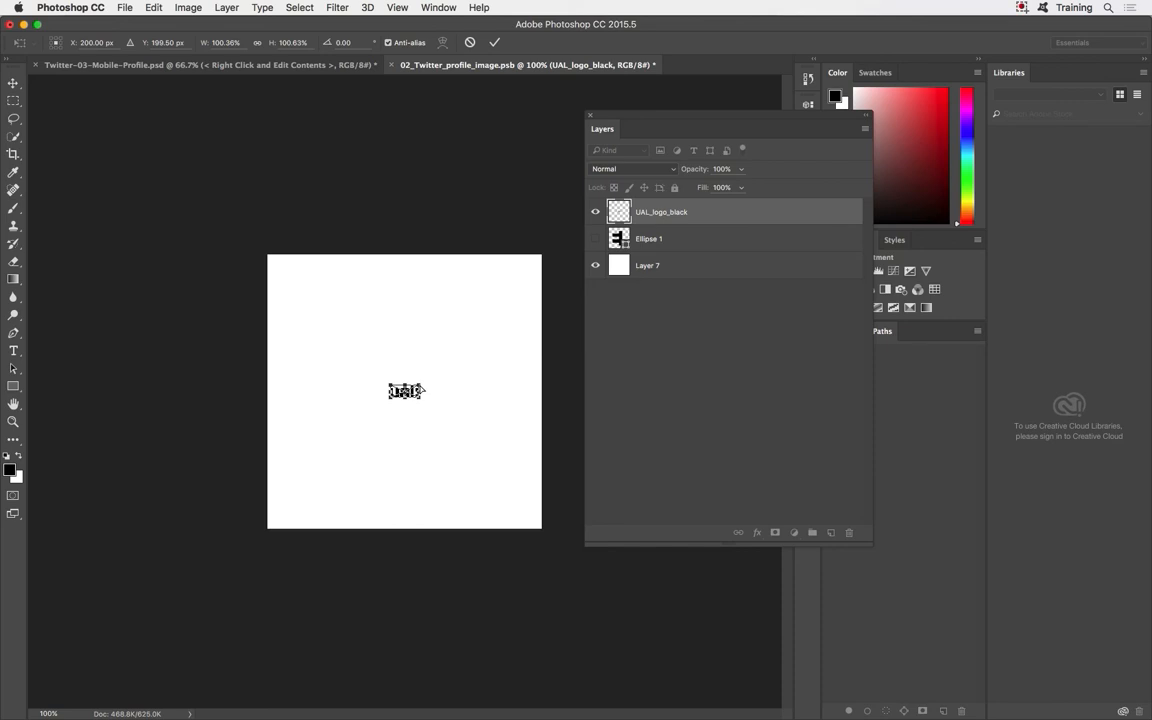
- Scale the placed UAL logo to about 900% so it nearly fills the canvas width, and commit the placement
{"action": "key", "text": "super+equal"}
{"action": "key", "text": "super+equal"}
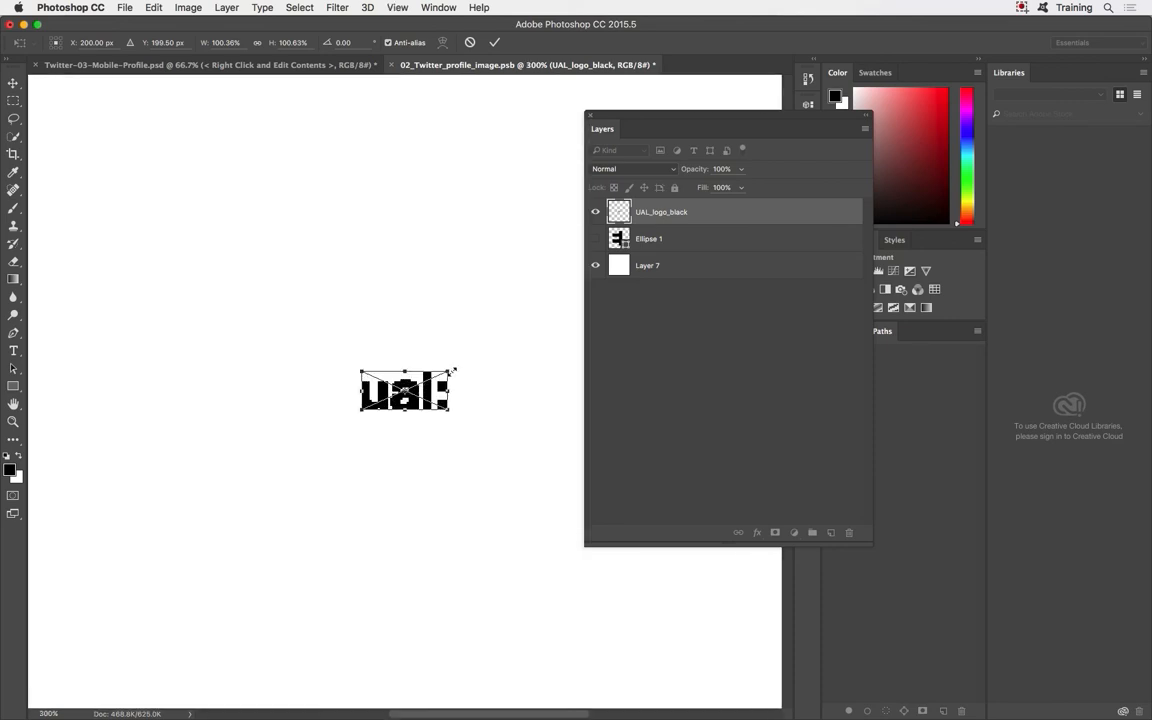
{"action": "left_click", "coordinate": [450, 371]}
{"action": "left_click_drag", "start_coordinate": [450, 371], "coordinate": [738, 185]}
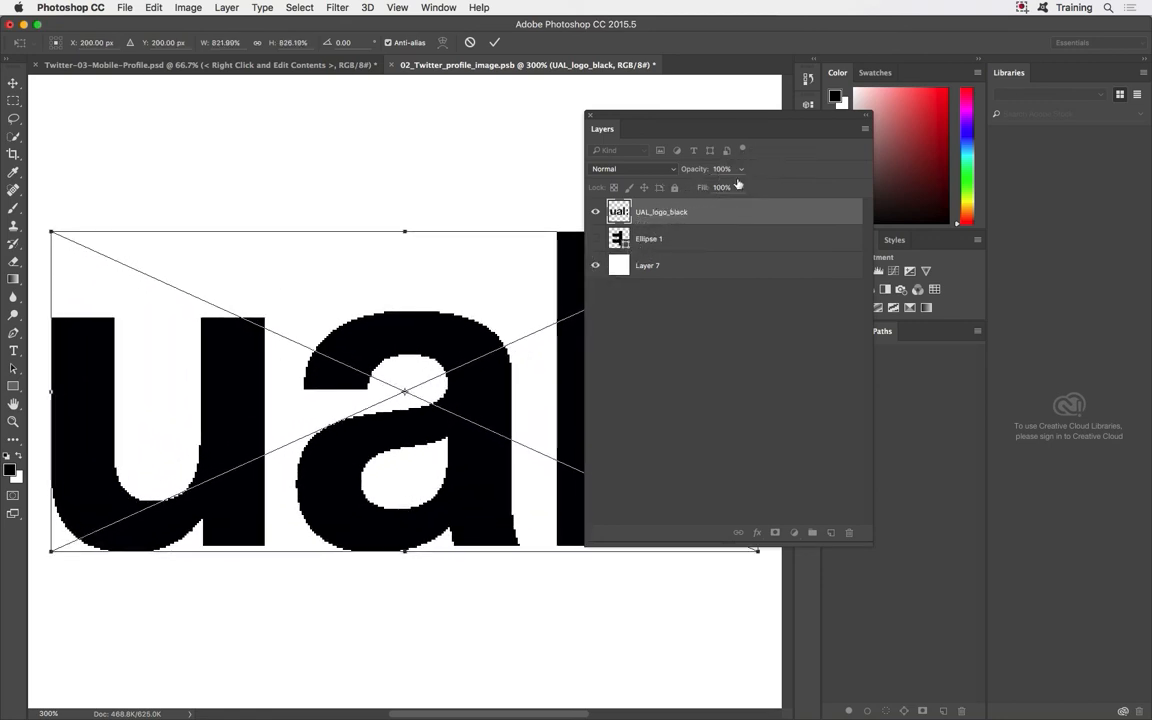
{"action": "key", "text": "super+1"}
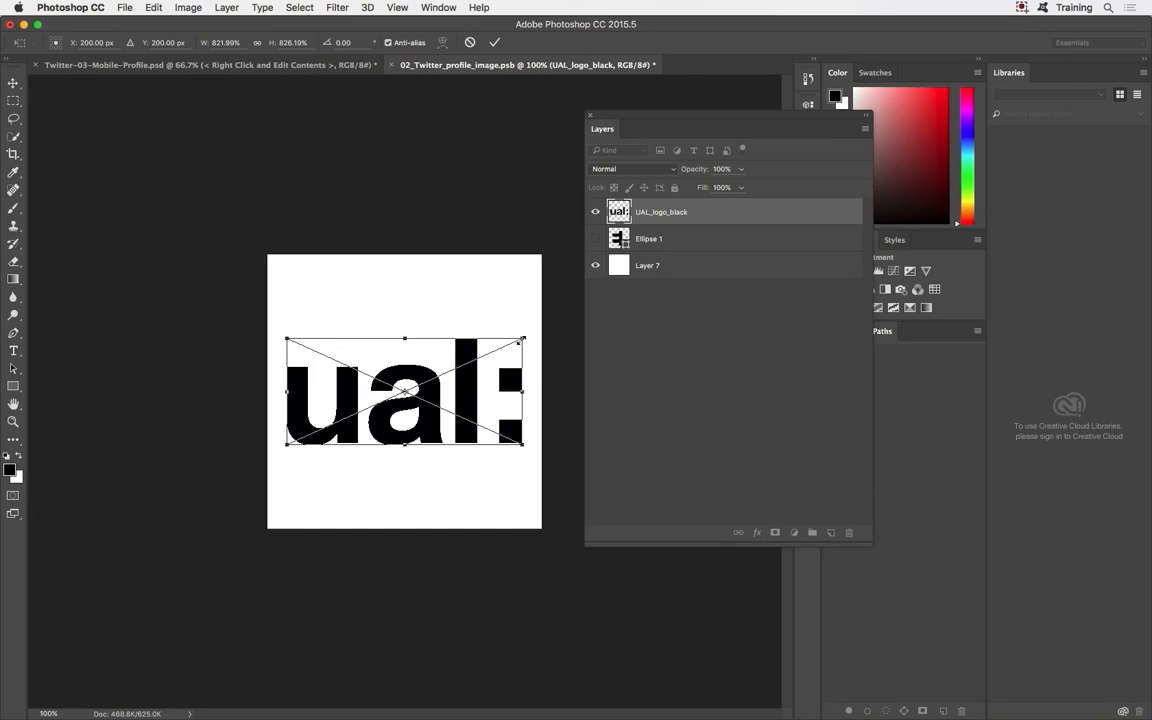
{"action": "left_click_drag", "start_coordinate": [522, 340], "coordinate": [533, 334]}
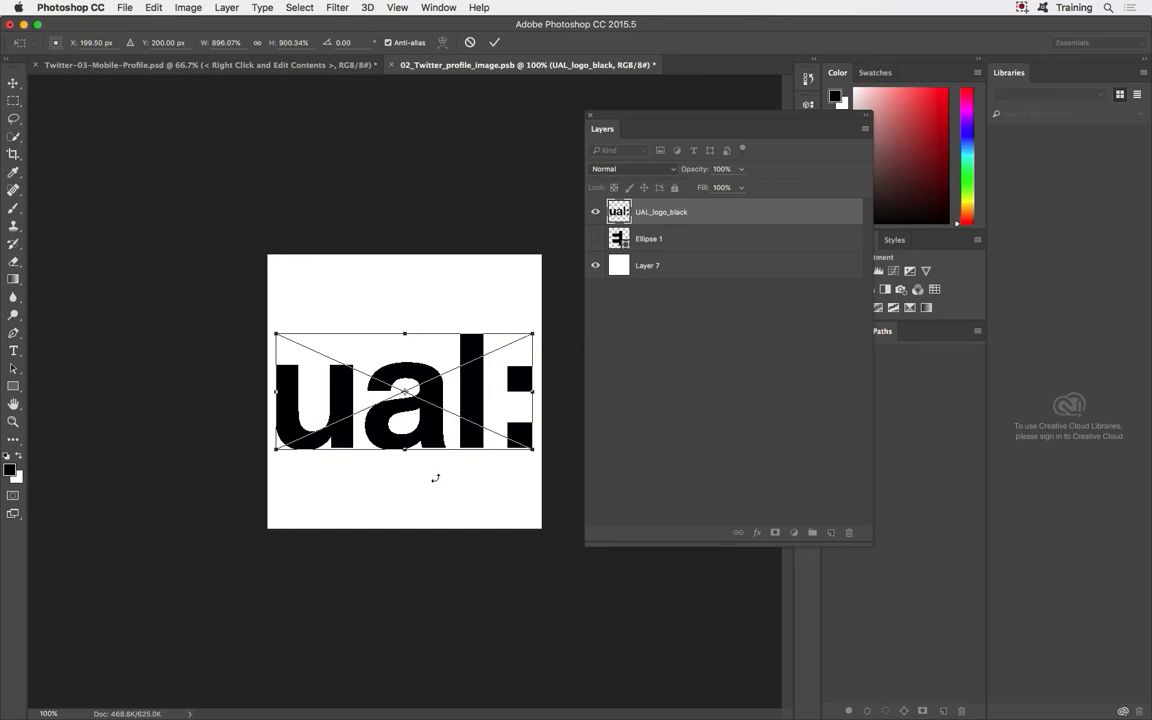
{"action": "key", "text": "Return"}
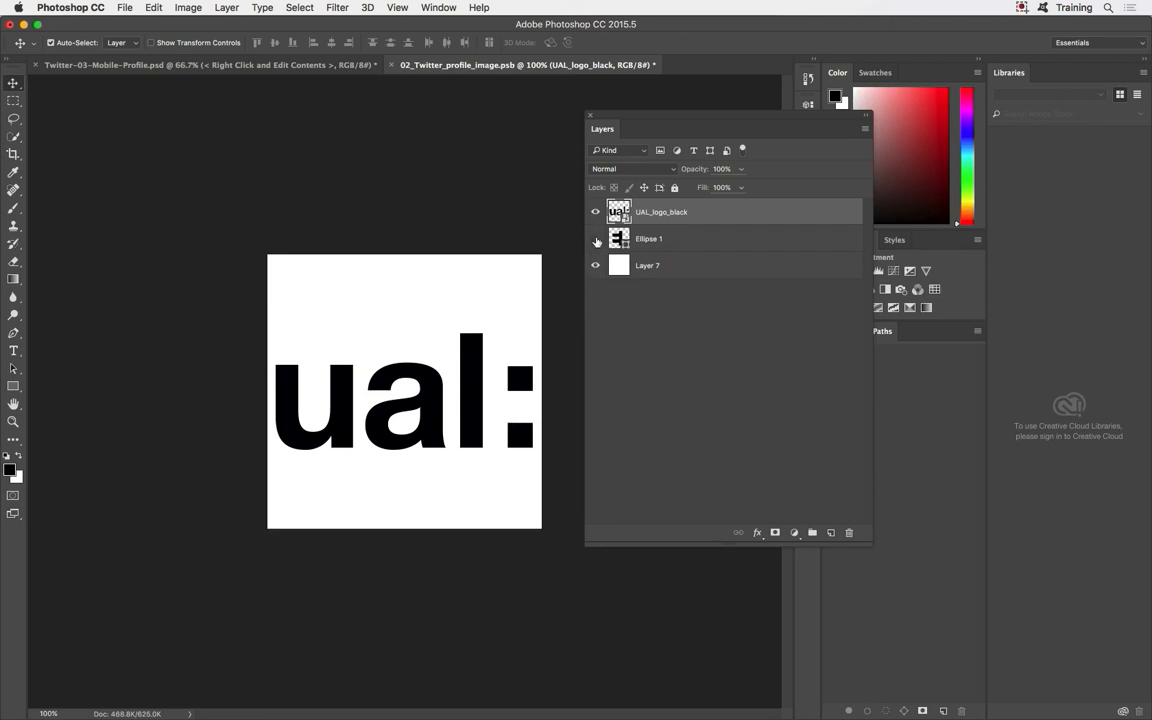
- Toggle the Ellipse 1 layer's visibility to compare the old logo with the UAL logo, leaving Ellipse 1 hidden
{"action": "left_click", "coordinate": [597, 241]}
{"action": "left_click", "coordinate": [597, 241]}
{"action": "left_click", "coordinate": [597, 241]}
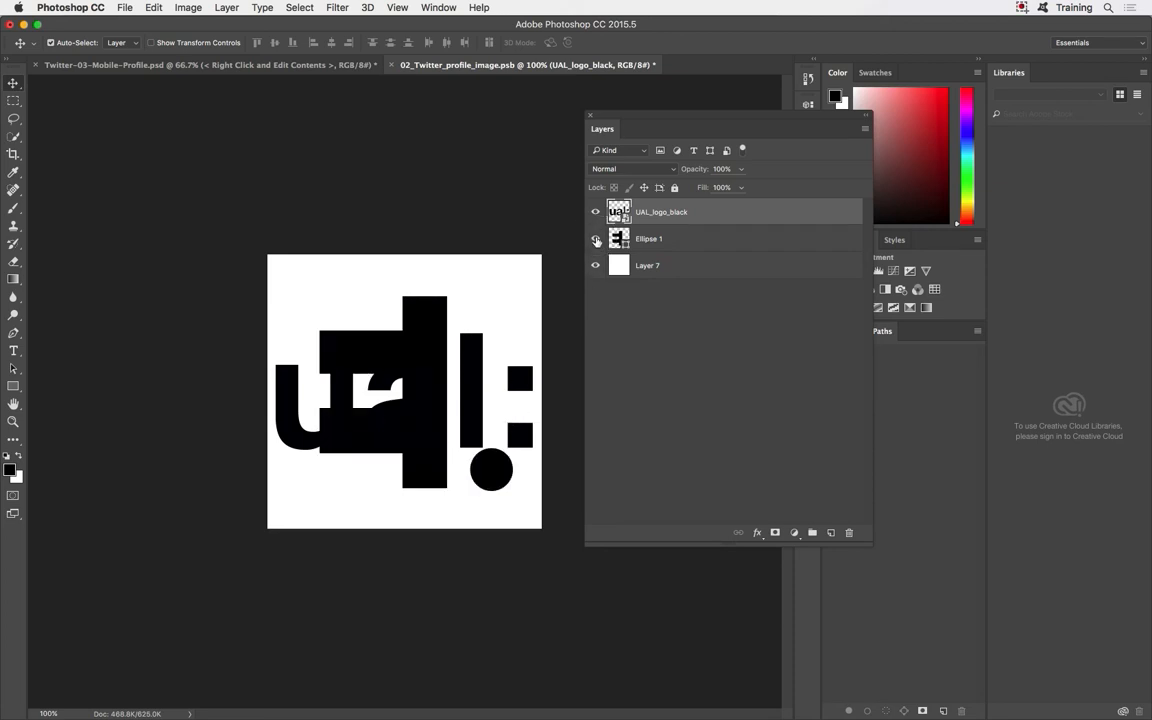
{"action": "left_click", "coordinate": [597, 241]}
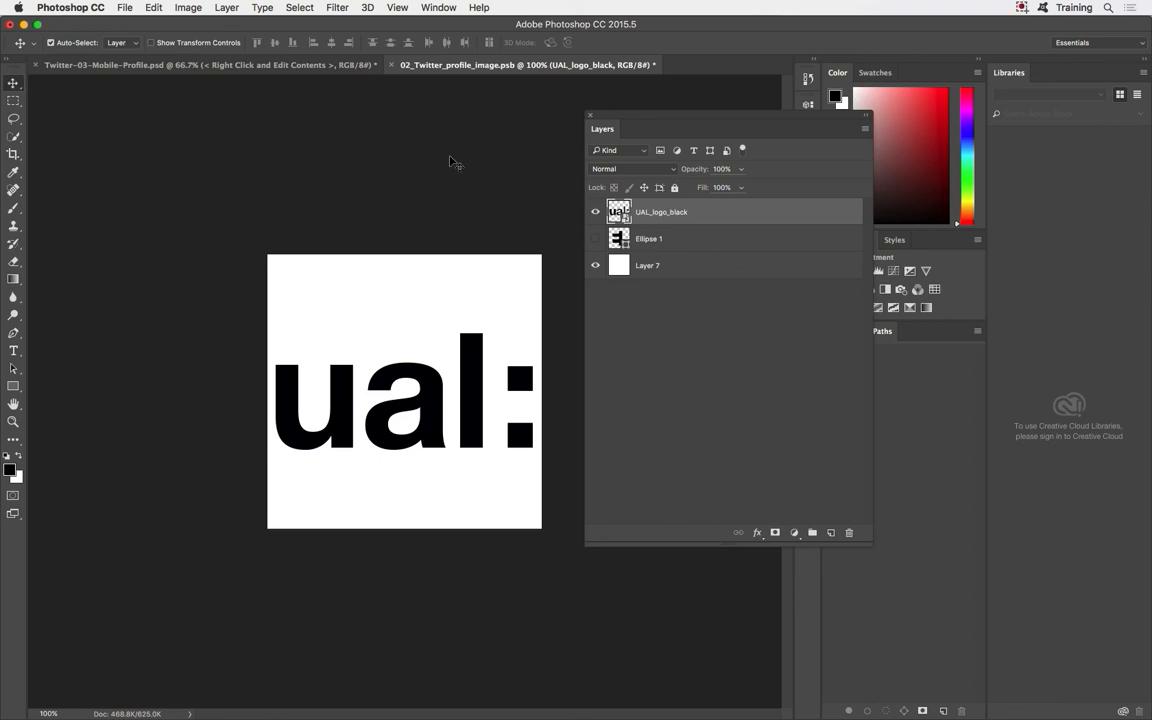
- Close 02_Twitter_profile_image.psb and save its changes
{"action": "left_click", "coordinate": [392, 65]}
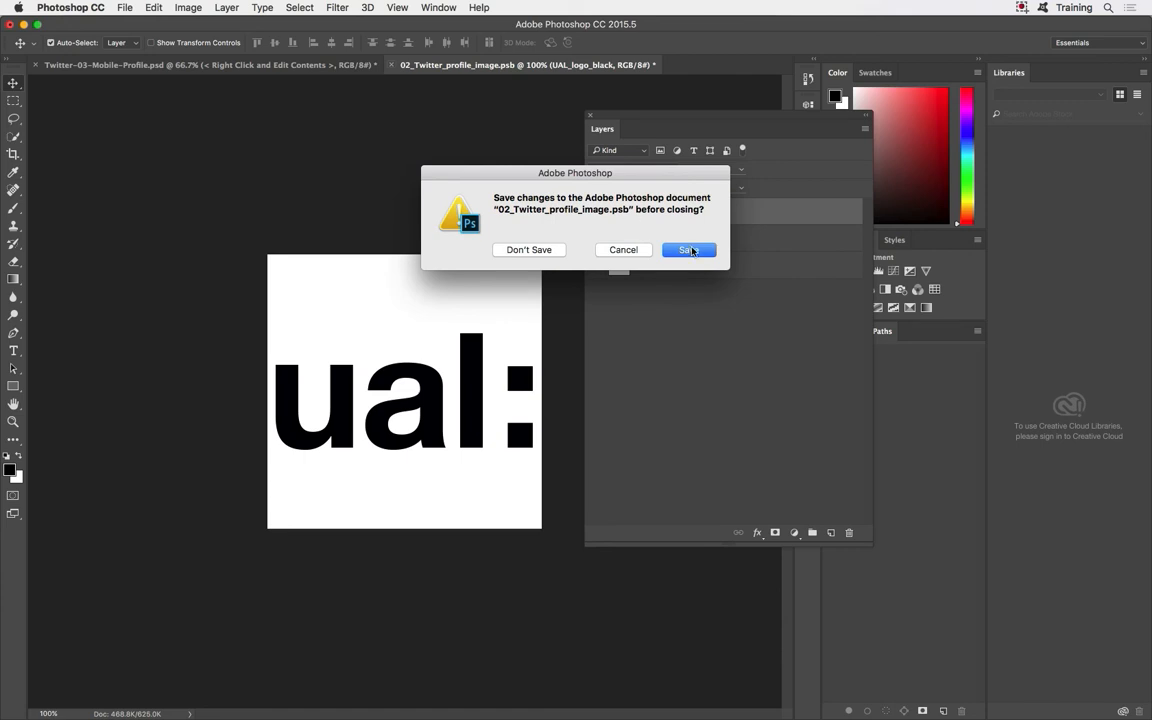
{"action": "left_click", "coordinate": [691, 251]}
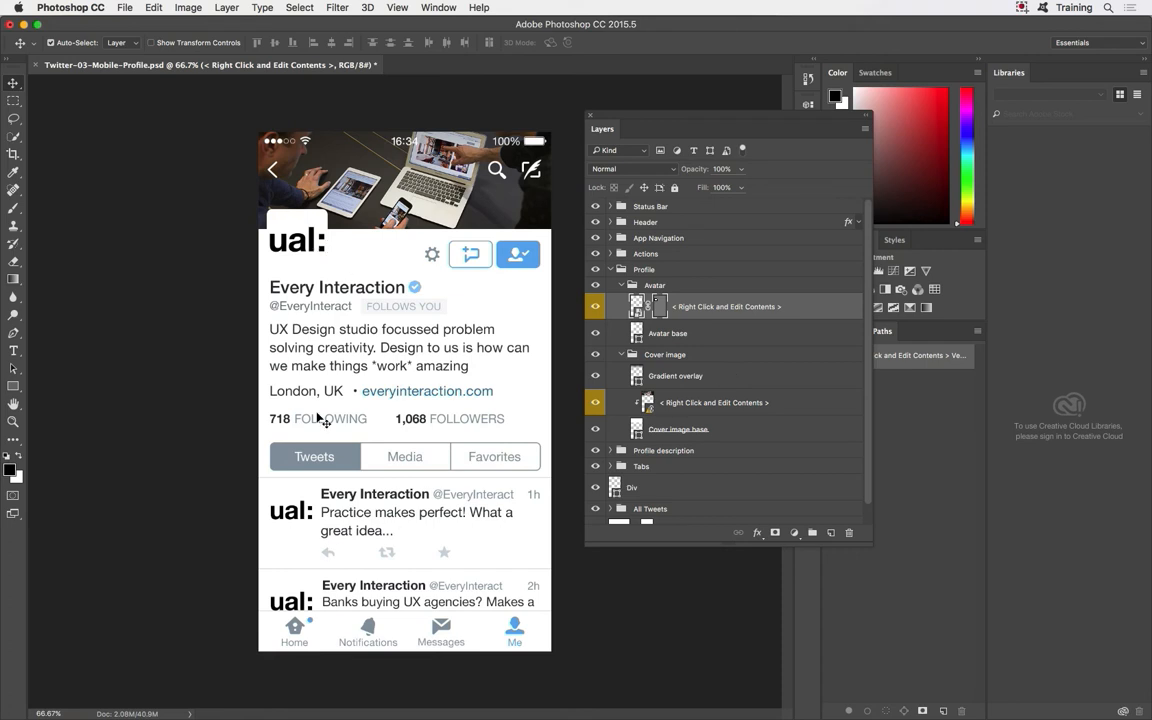
- Locate the cover photo's layers and toggle the cover image smart object's visibility to check what it controls
{"action": "left_click", "coordinate": [336, 186]}
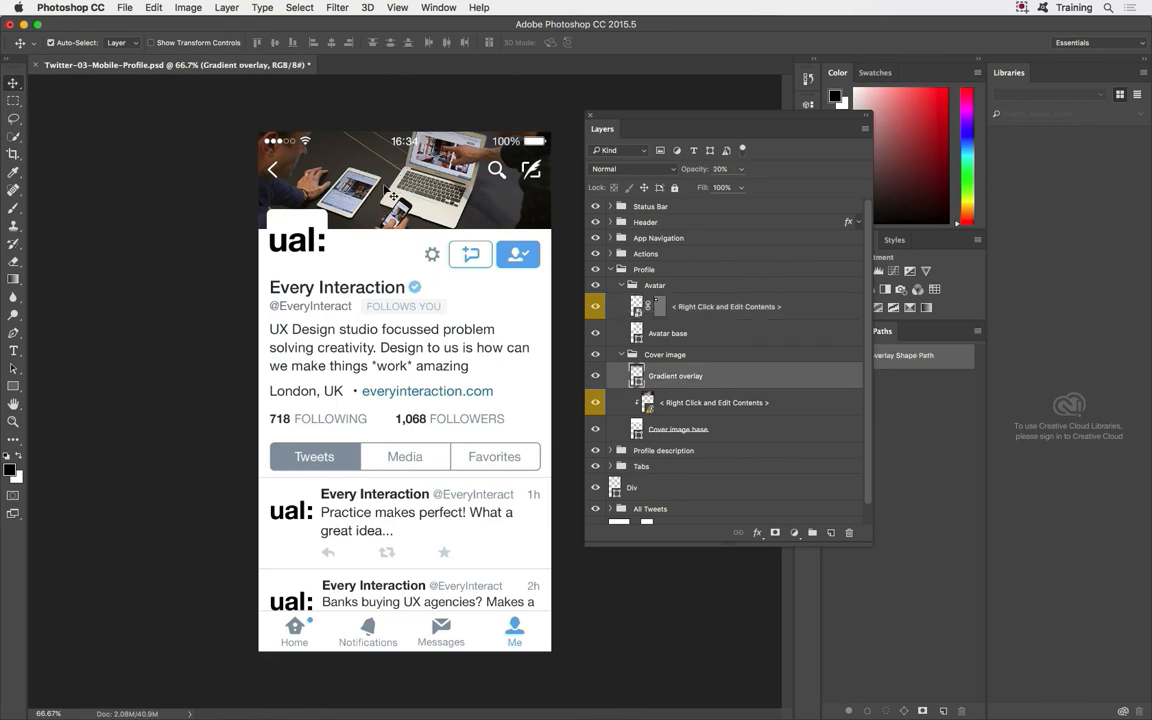
{"action": "left_click", "coordinate": [595, 405]}
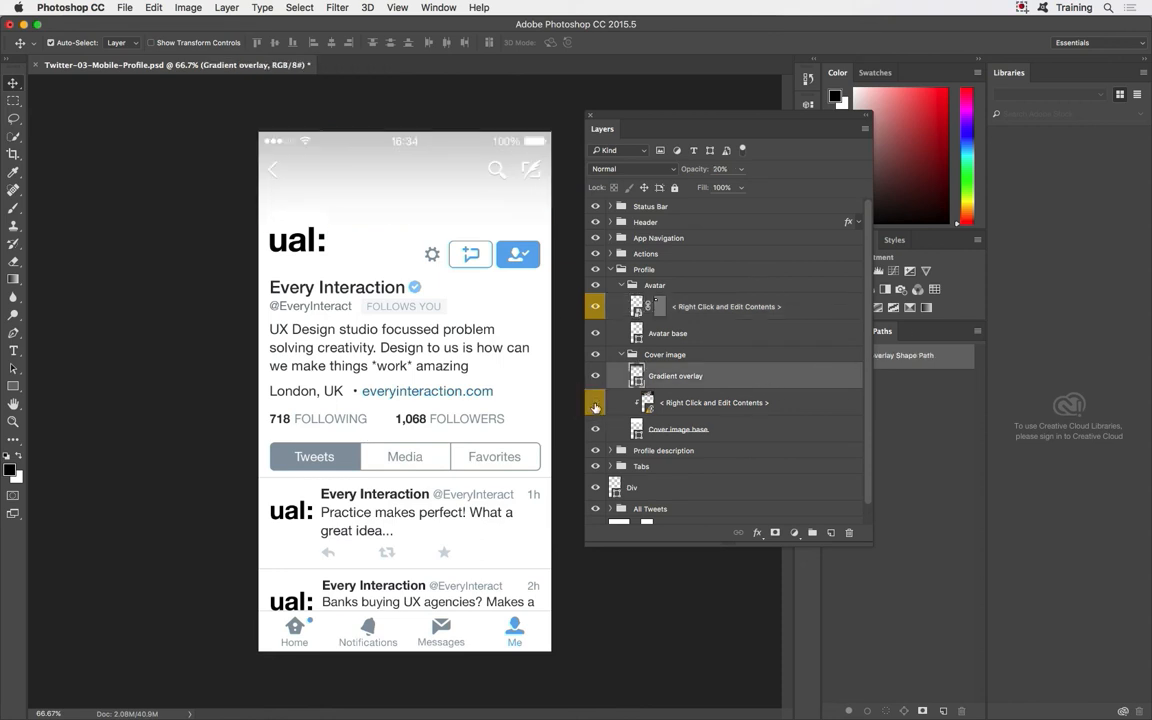
{"action": "left_click", "coordinate": [595, 405]}
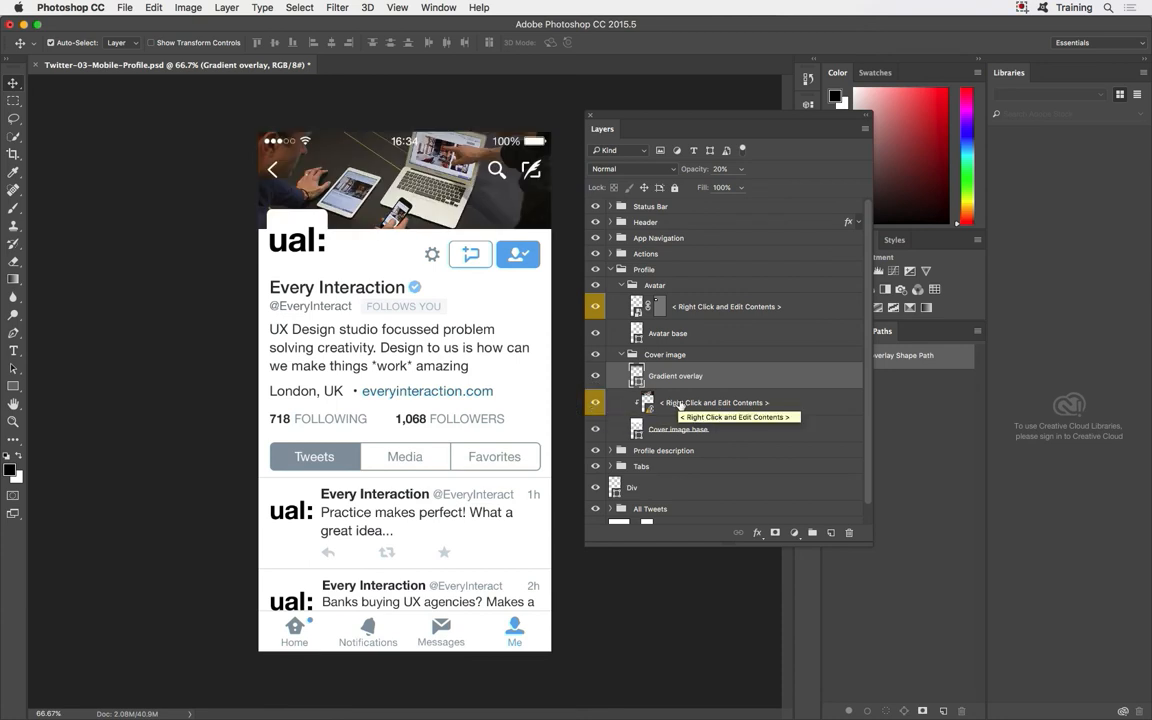
{"action": "right_click", "coordinate": [720, 405]}
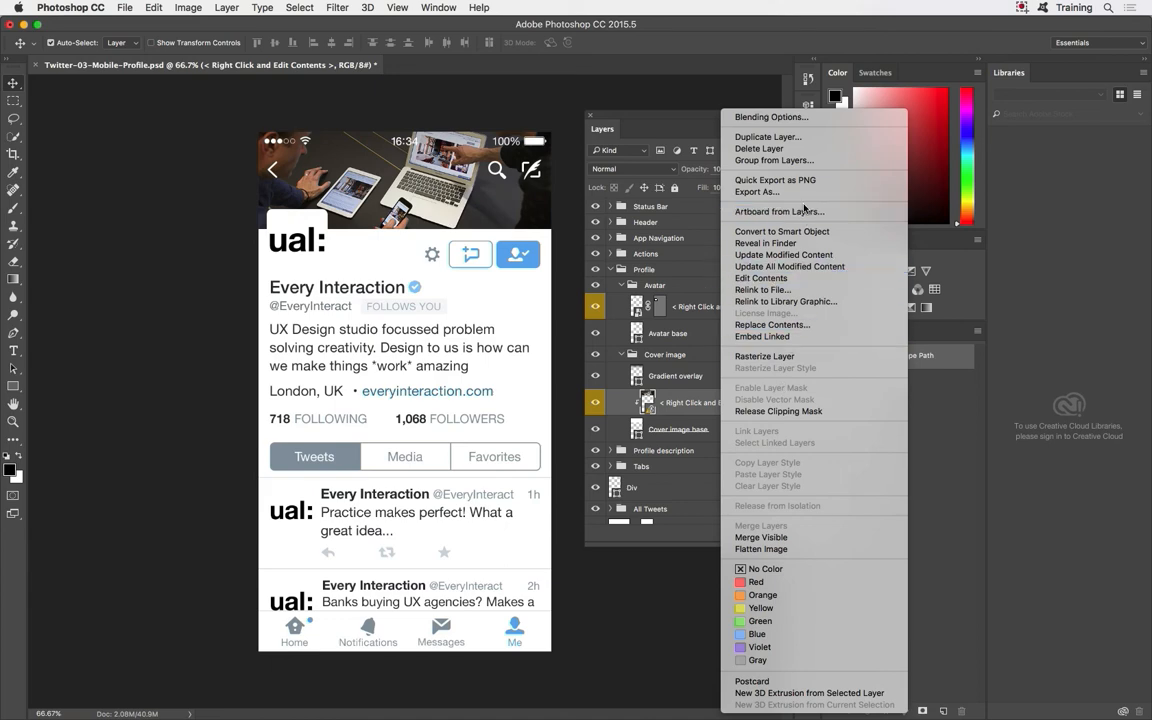
{"action": "left_click", "coordinate": [780, 279]}
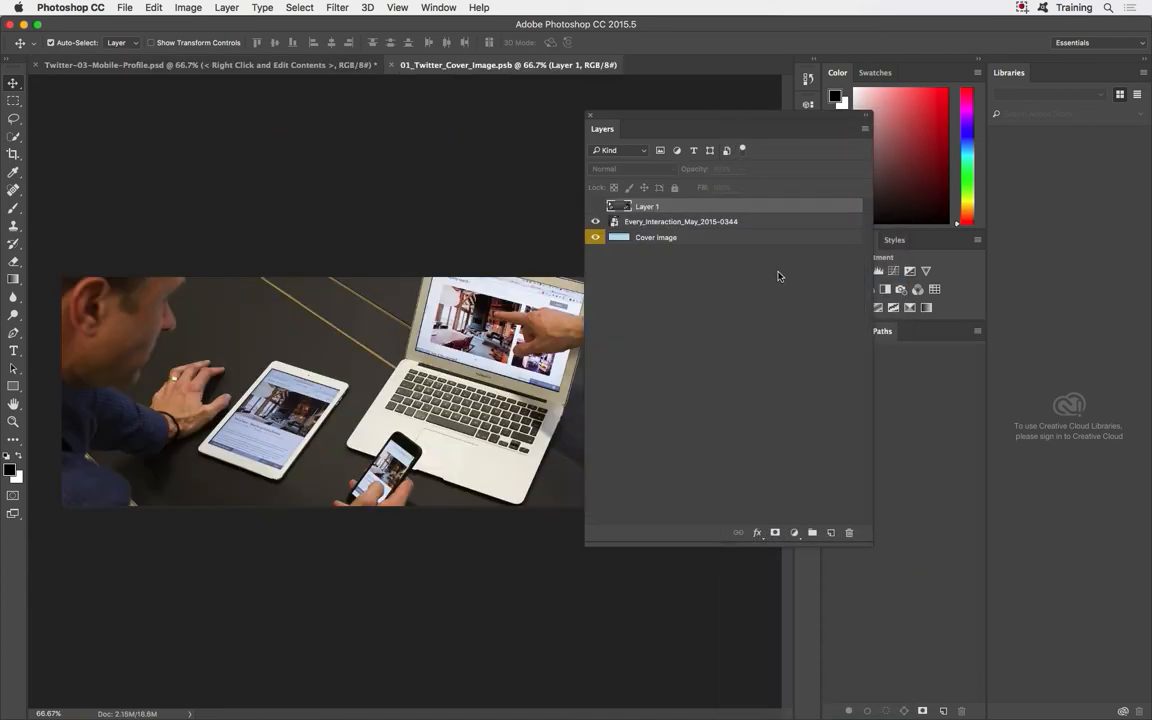
{"action": "left_click", "coordinate": [392, 65]}
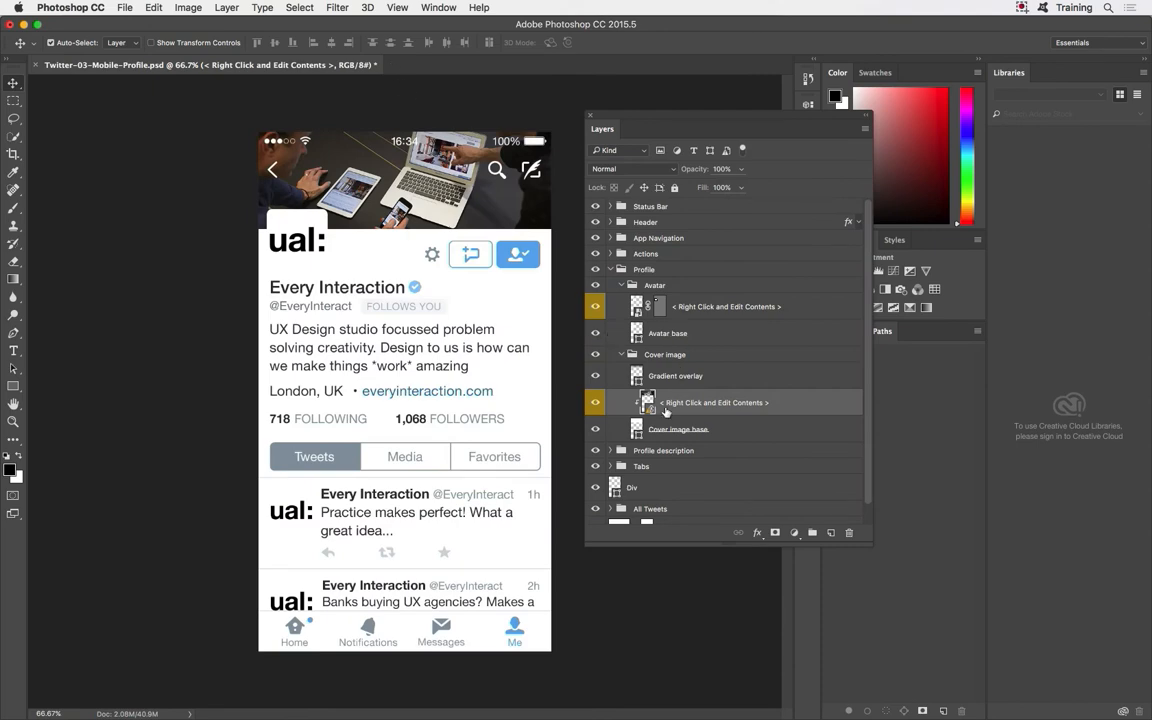
- Open the cover image smart object's contents and hide the Every_Interaction_May_2015-0344 layer
{"action": "double_click", "coordinate": [648, 401]}
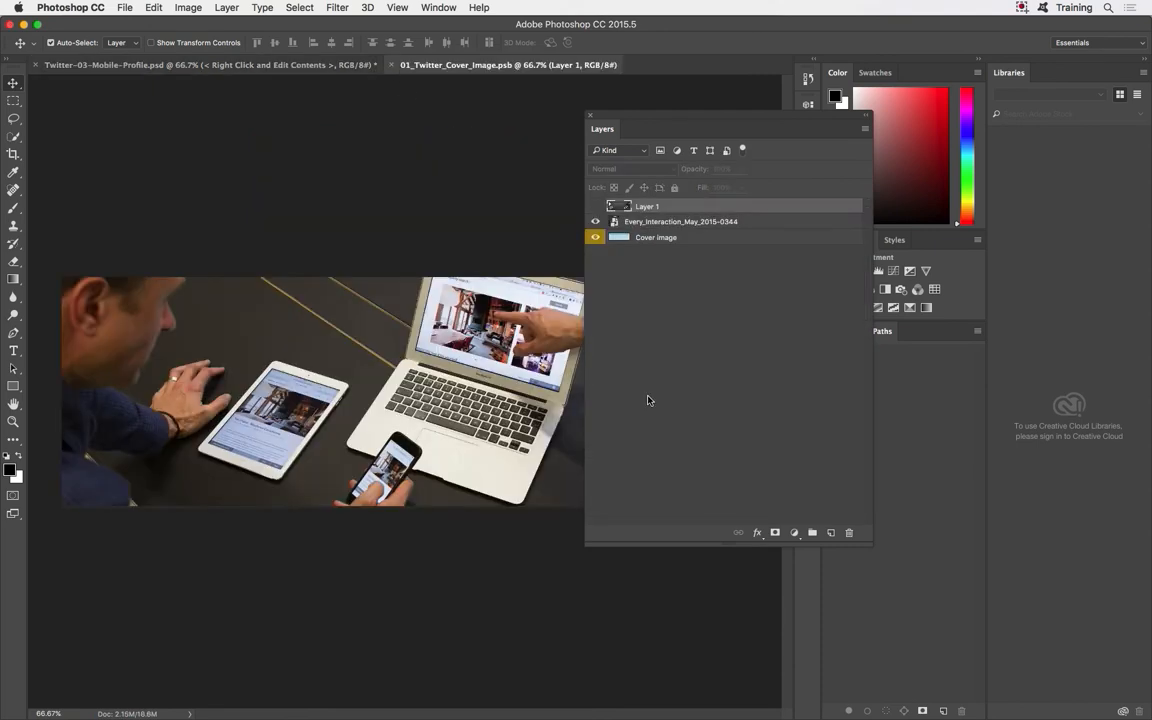
{"action": "left_click_drag", "start_coordinate": [686, 111], "coordinate": [845, 109]}
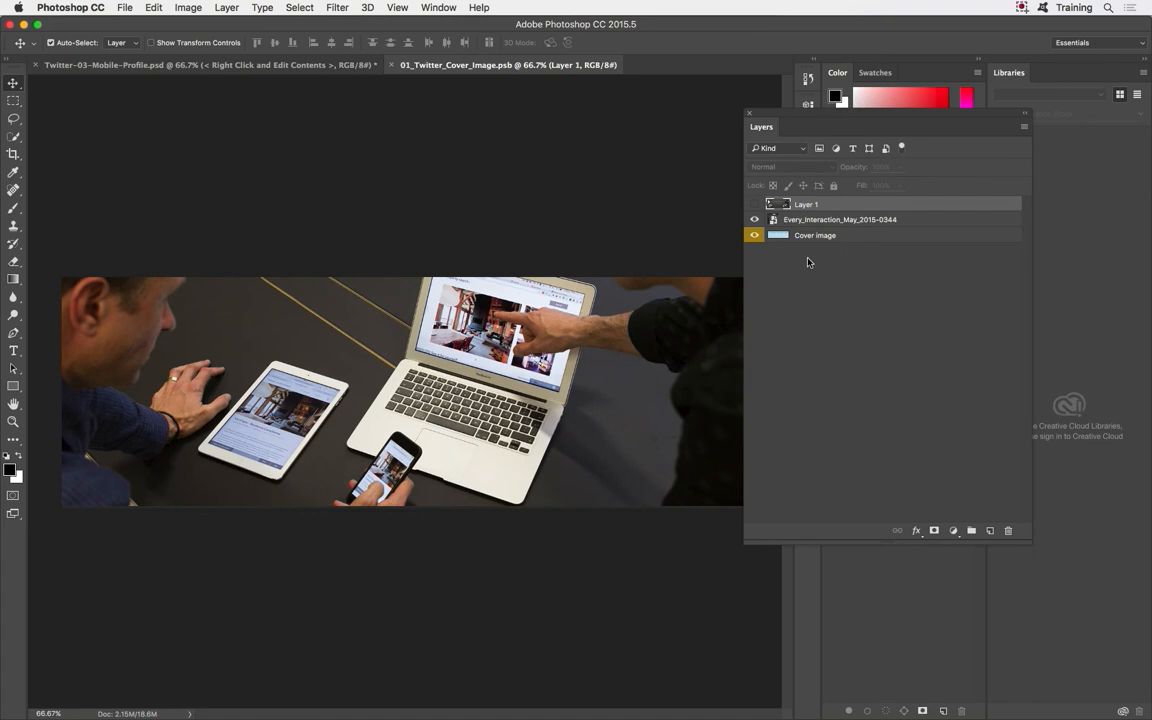
{"action": "left_click", "coordinate": [755, 220]}
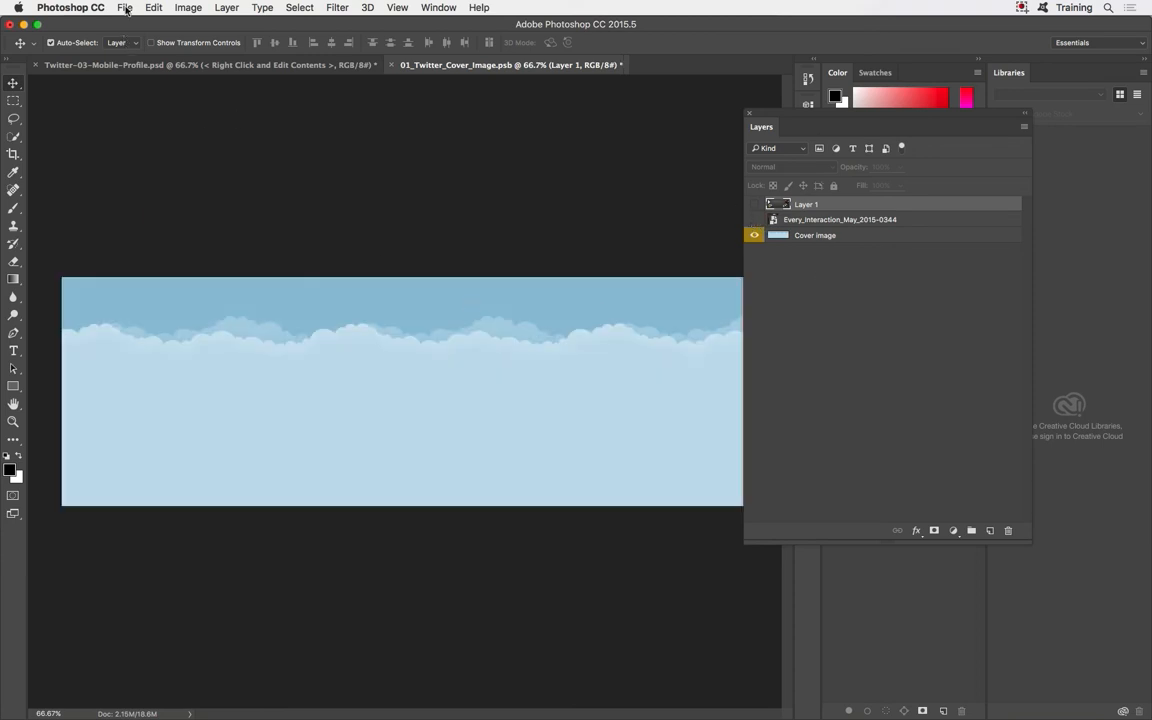
- Try to place UAL_logo_black.eps from the Finder's Downloads folder onto the cover image canvas
{"action": "key", "text": "super+Tab"}
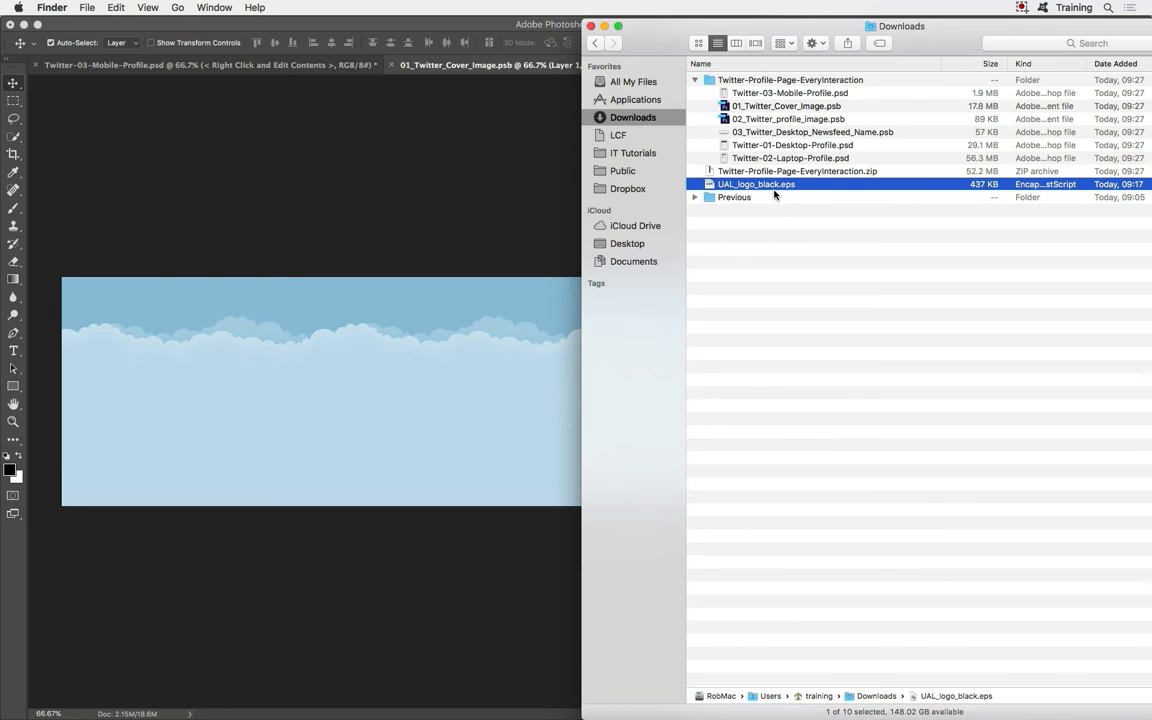
{"action": "left_click_drag", "start_coordinate": [773, 189], "coordinate": [279, 349]}
{"action": "left_click", "coordinate": [380, 352]}
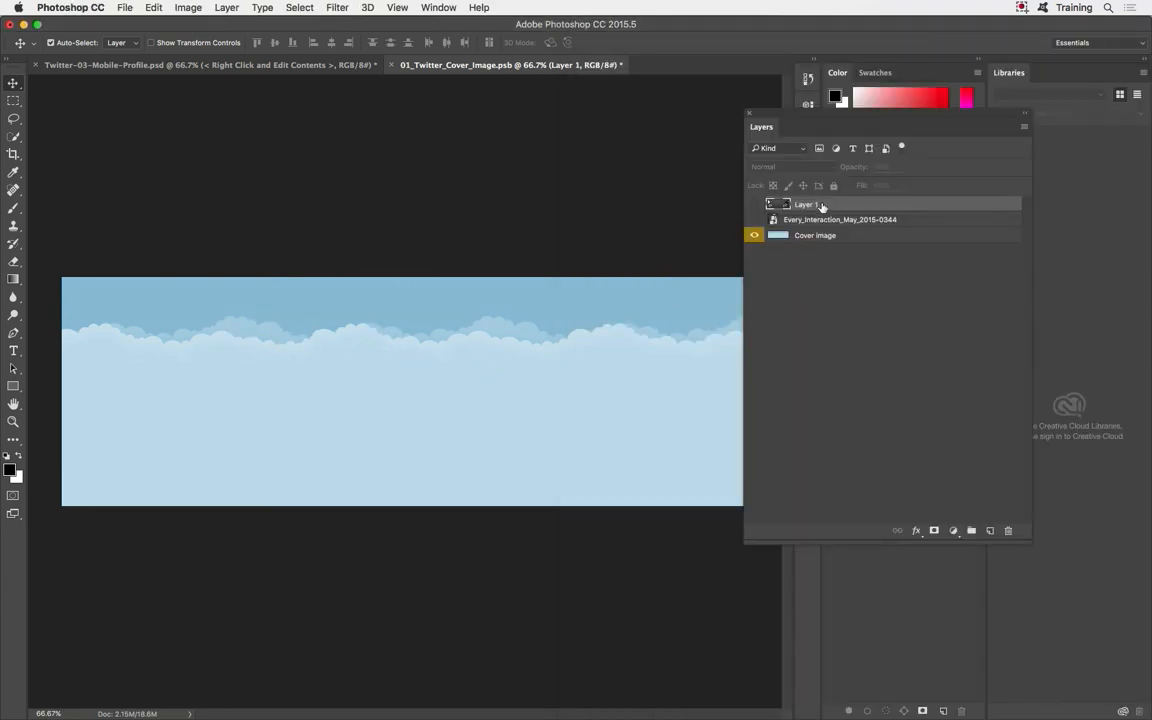
- Select the Cover image layer and move the floating layer list clear of the artwork
{"action": "left_click", "coordinate": [729, 449]}
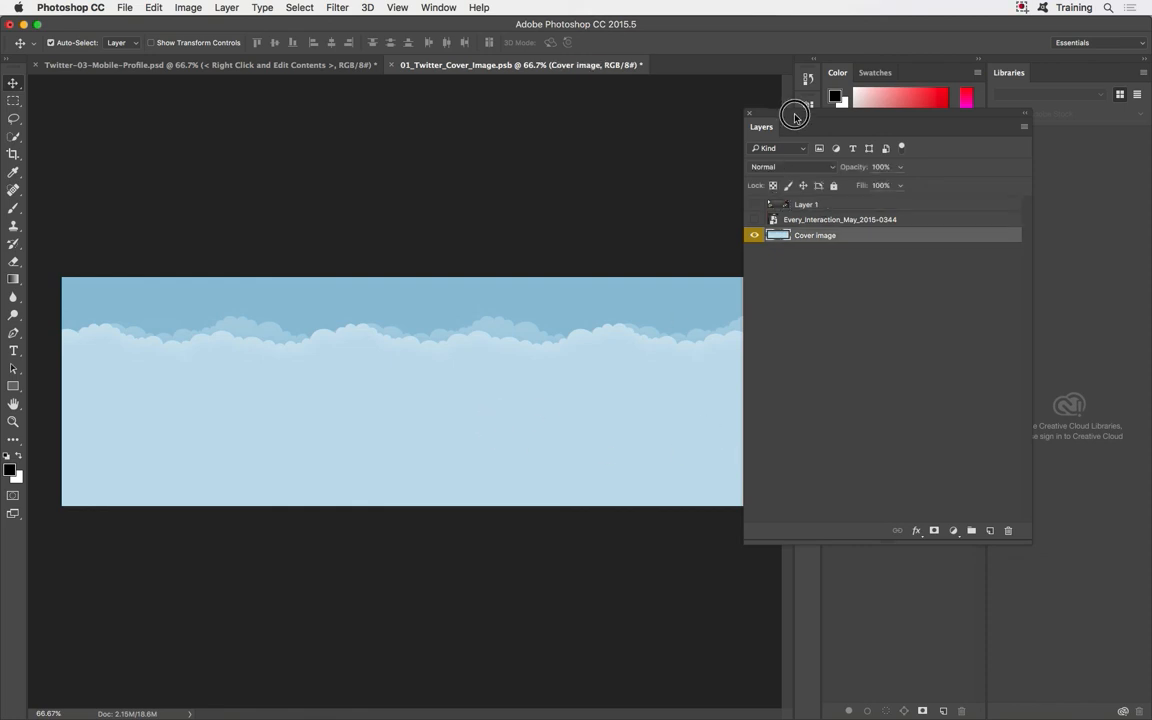
{"action": "left_click_drag", "start_coordinate": [800, 115], "coordinate": [889, 126]}
{"action": "key", "text": "super+Tab"}
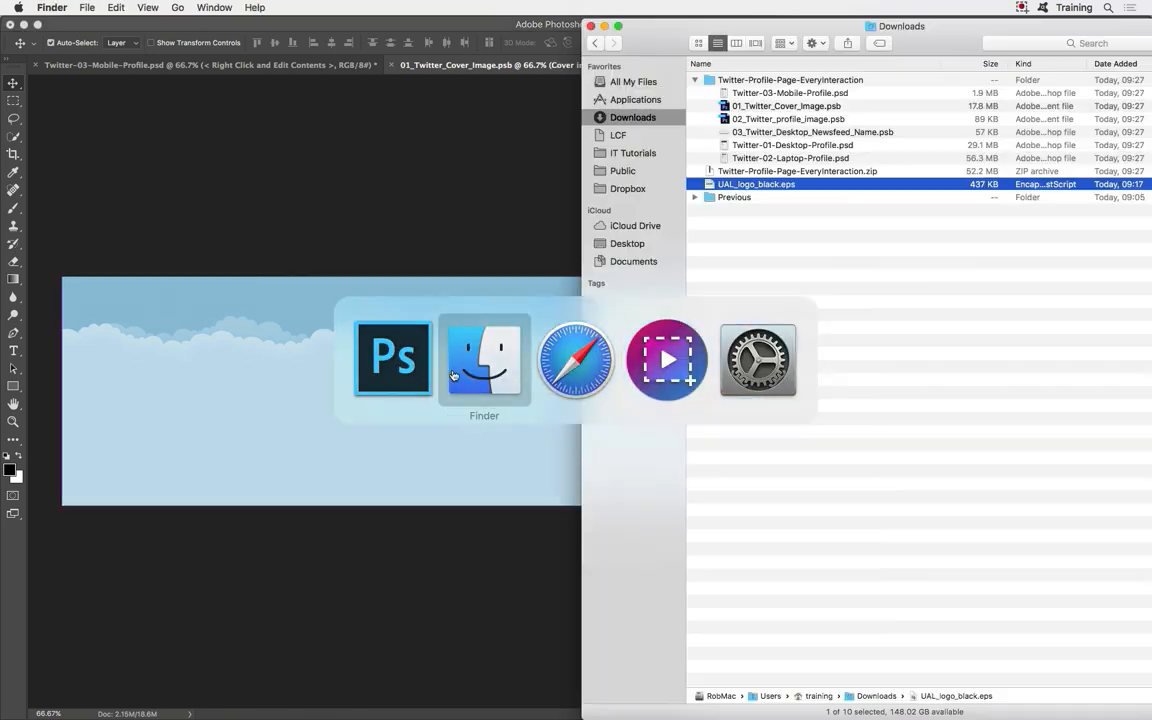
{"action": "left_click_drag", "start_coordinate": [757, 190], "coordinate": [299, 416]}
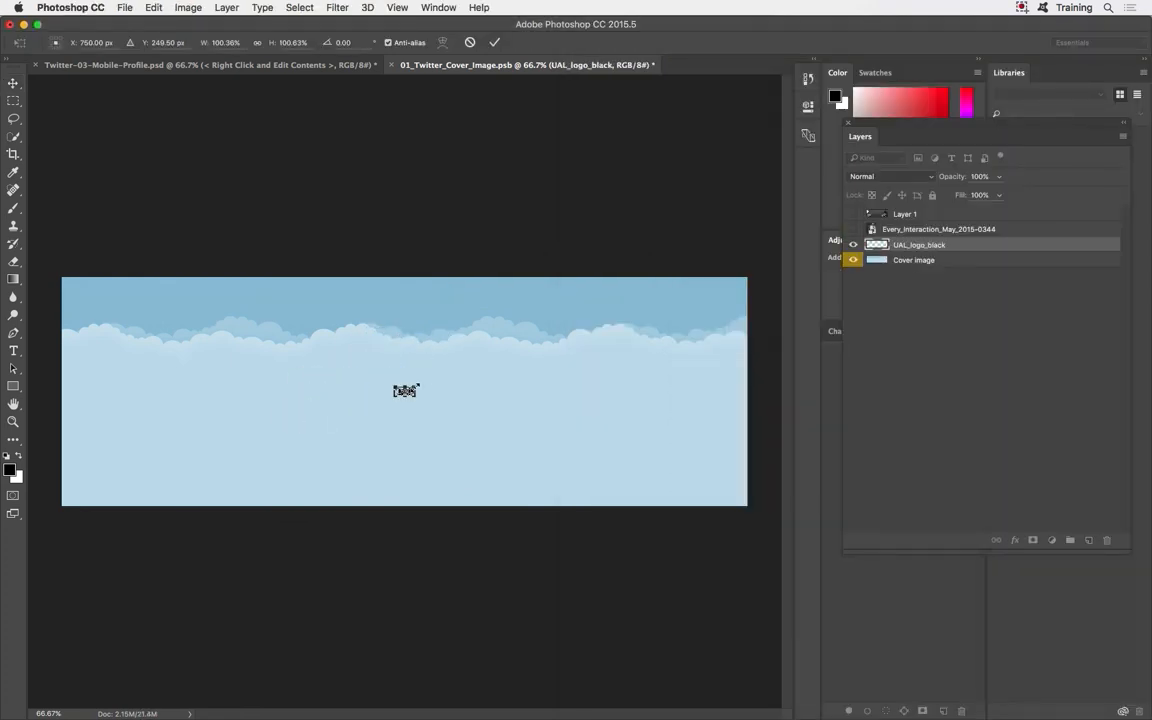
{"action": "key", "text": "Escape"}
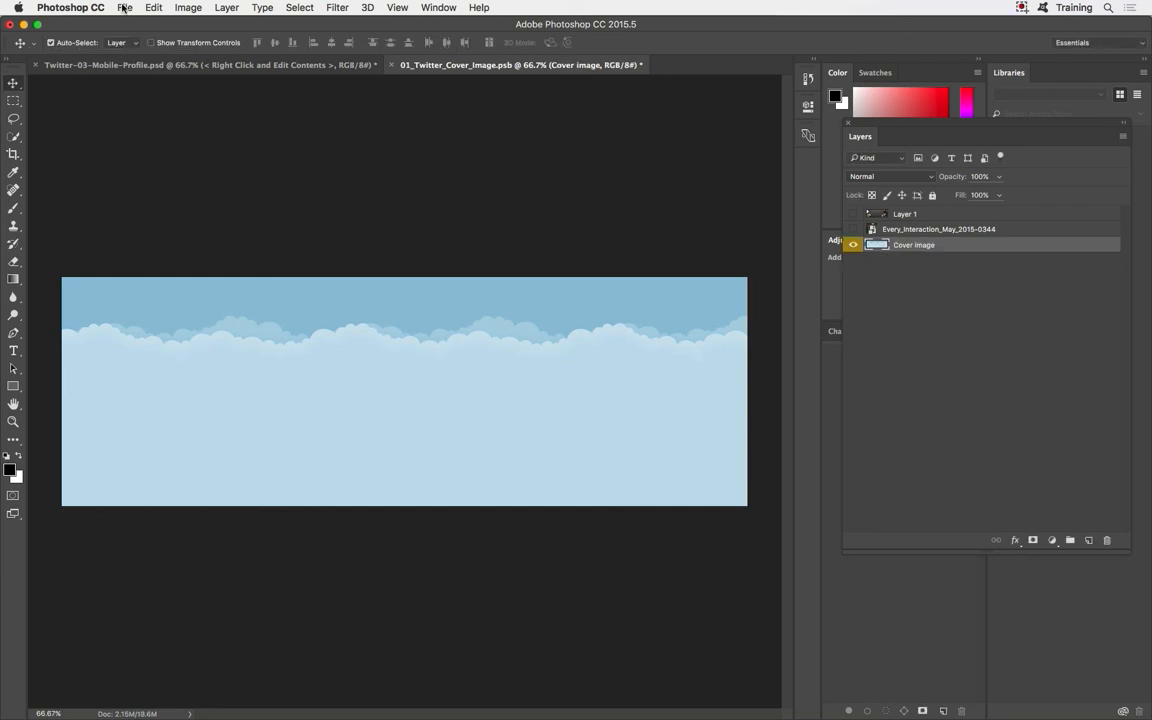
- Place UAL_logo_black.eps from the Downloads folder as a linked file above the Cover image layer
{"action": "left_click", "coordinate": [123, 8]}
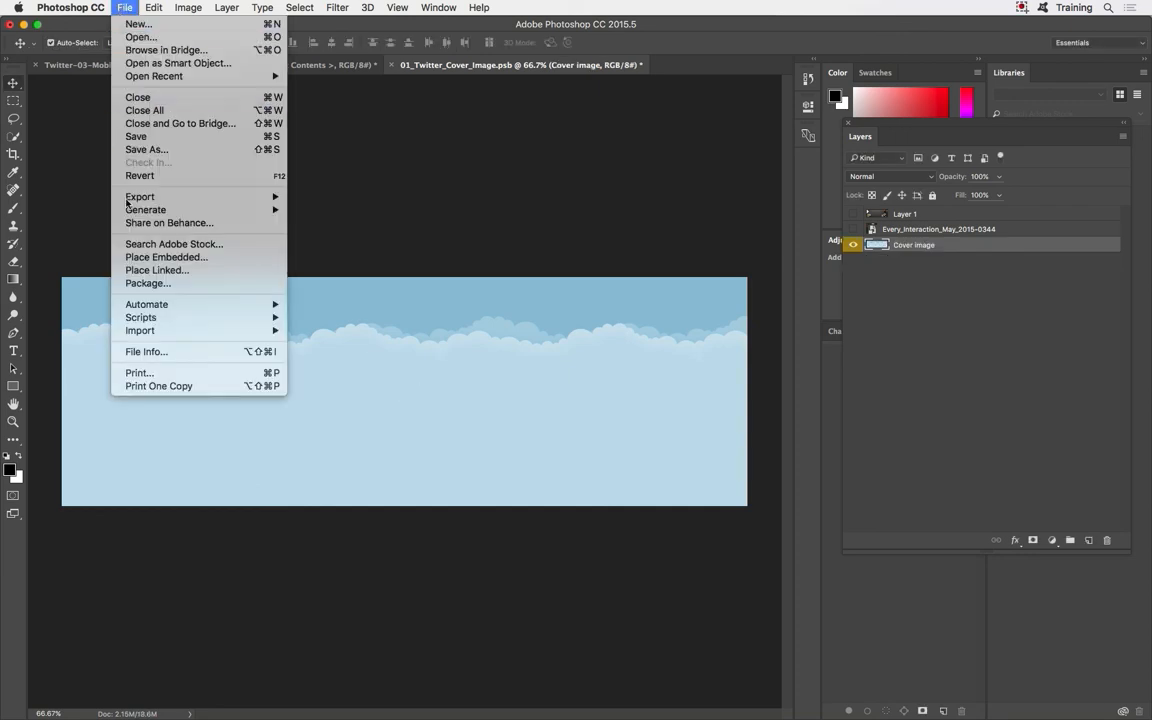
{"action": "left_click", "coordinate": [146, 270]}
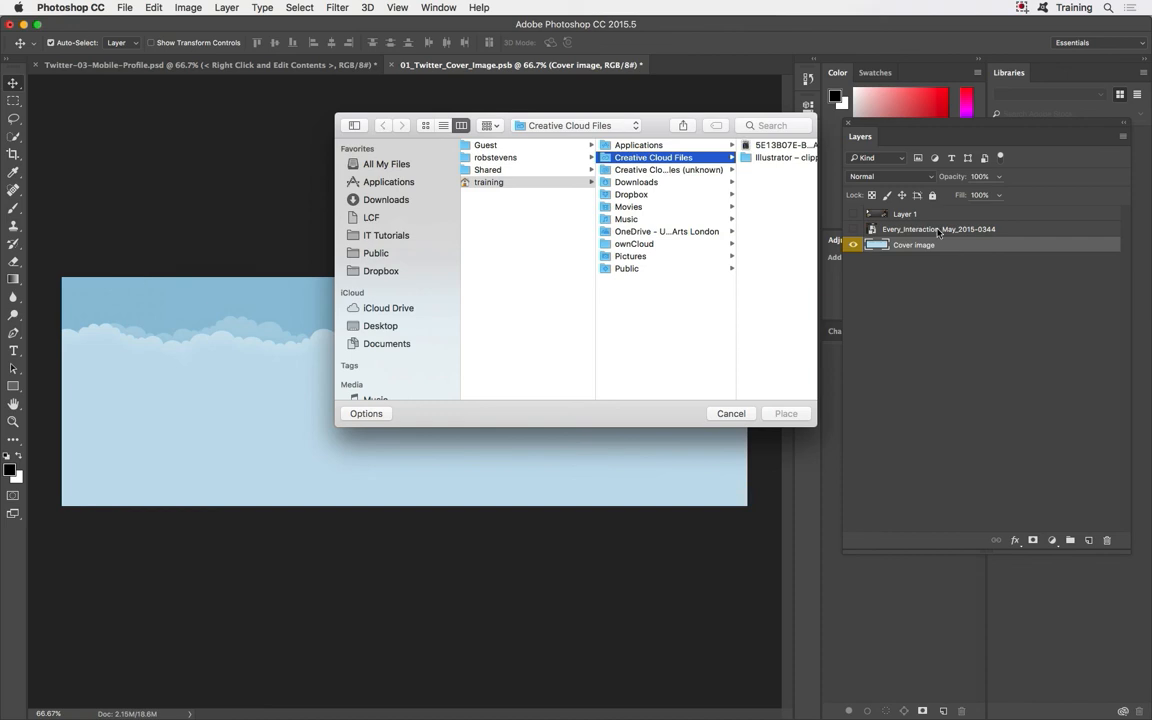
{"action": "left_click", "coordinate": [638, 183]}
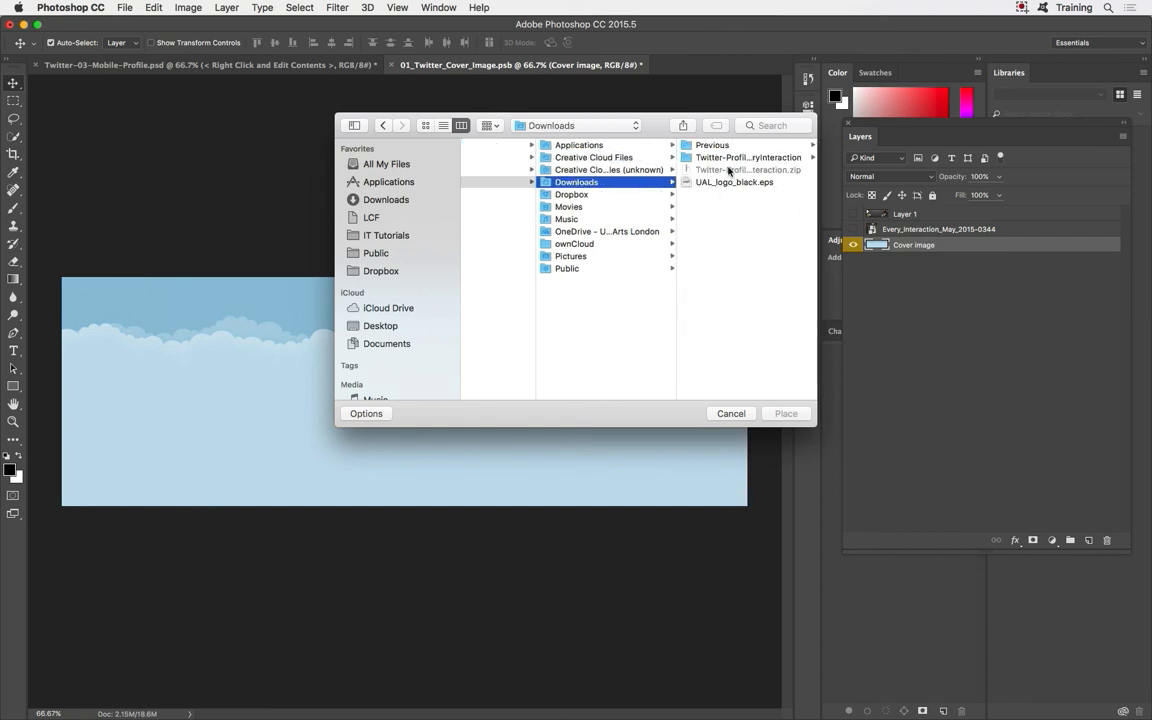
{"action": "left_click", "coordinate": [722, 184]}
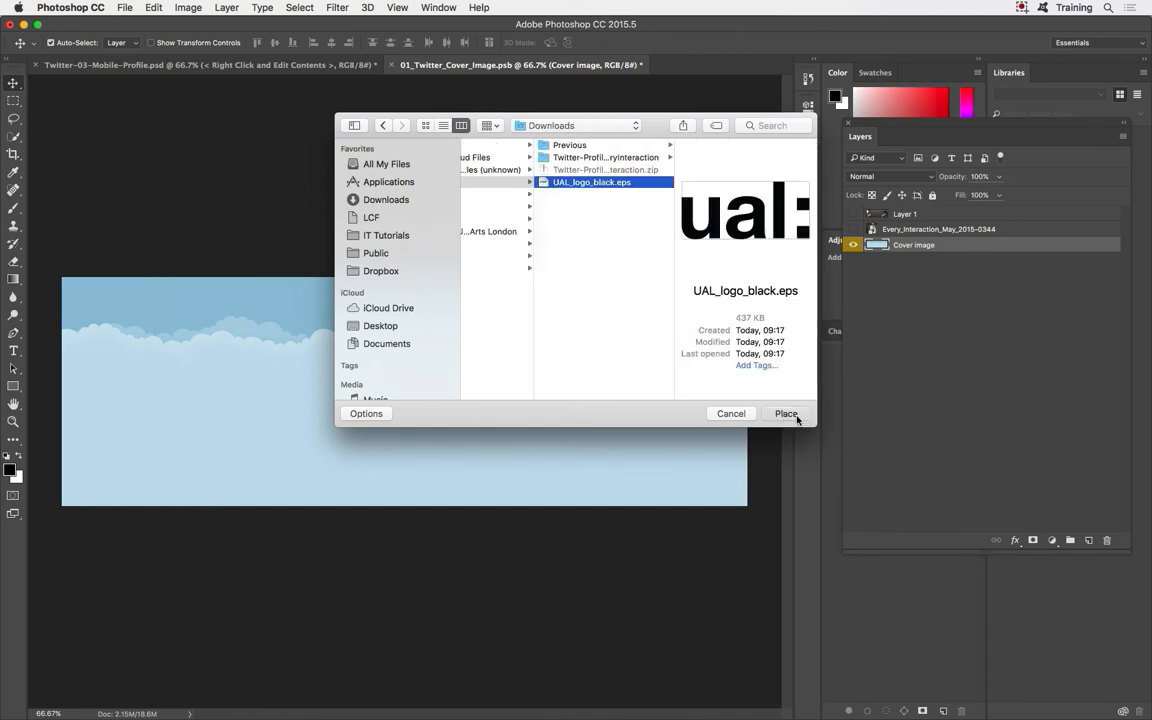
{"action": "left_click", "coordinate": [790, 414]}
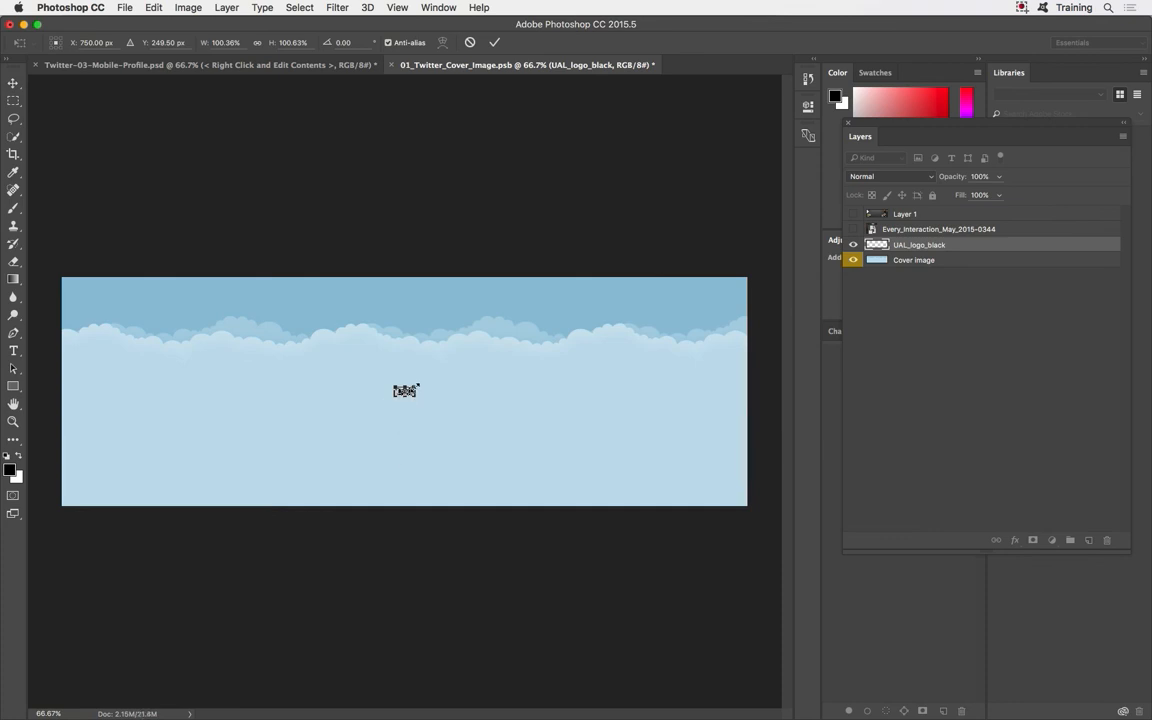
- Scale the placed UAL logo to about 1950%, move it into the canvas's left half at about X 505 px, and commit the placement
{"action": "left_click_drag", "start_coordinate": [417, 386], "coordinate": [597, 320]}
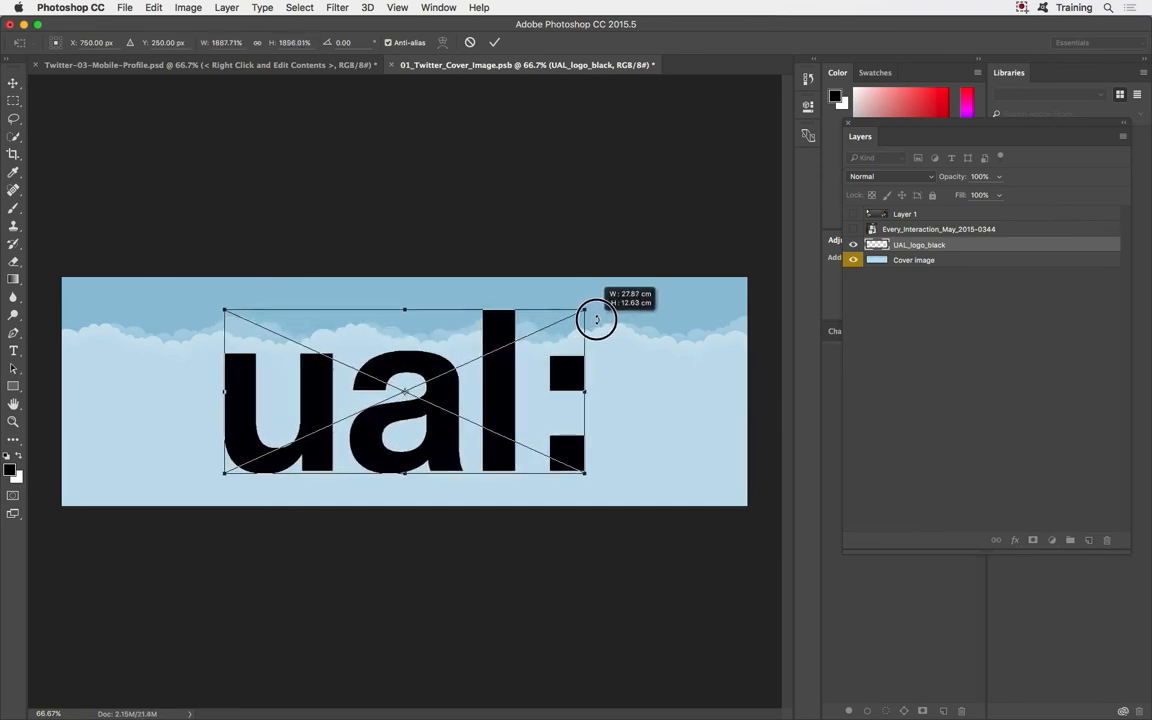
{"action": "left_click_drag", "start_coordinate": [432, 406], "coordinate": [322, 412]}
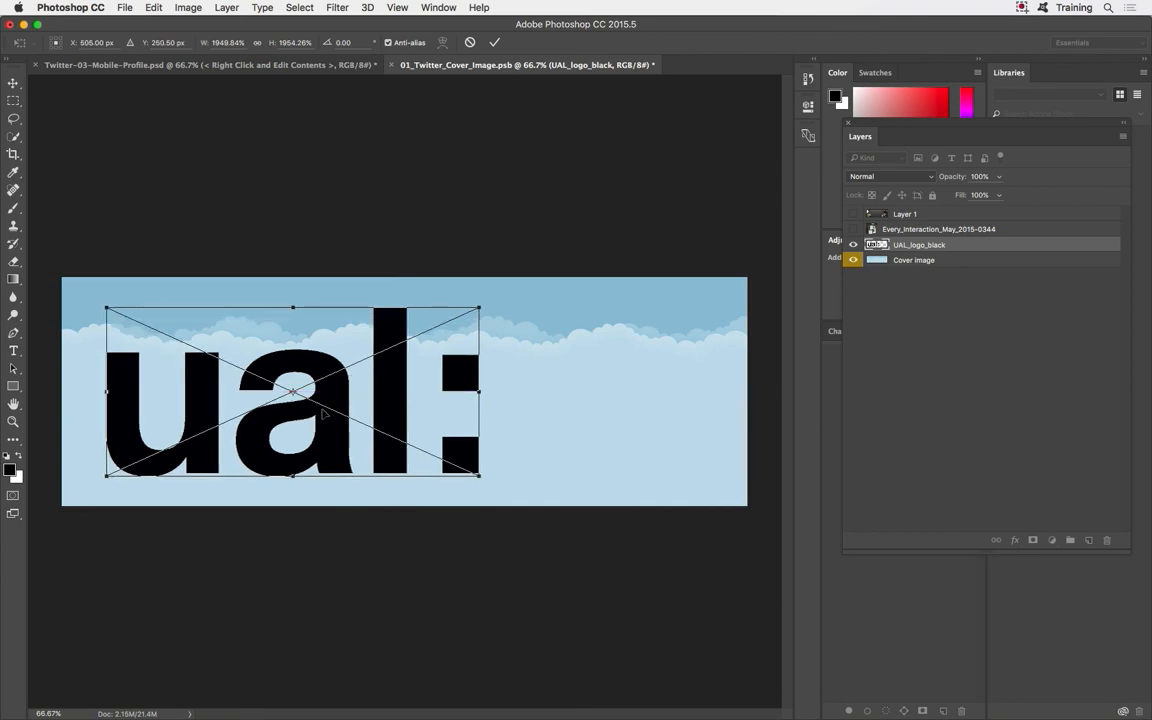
{"action": "key", "text": "Return"}
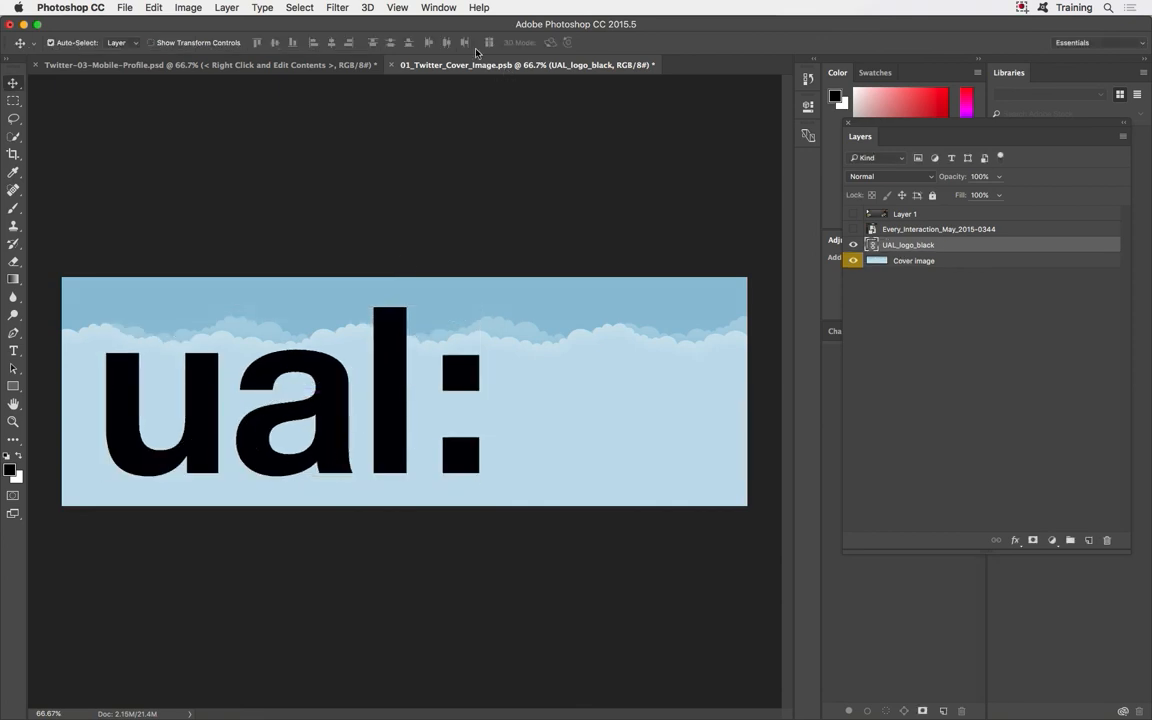
- Close 01_Twitter_Cover_Image.psb and save its changes
{"action": "left_click", "coordinate": [392, 66]}
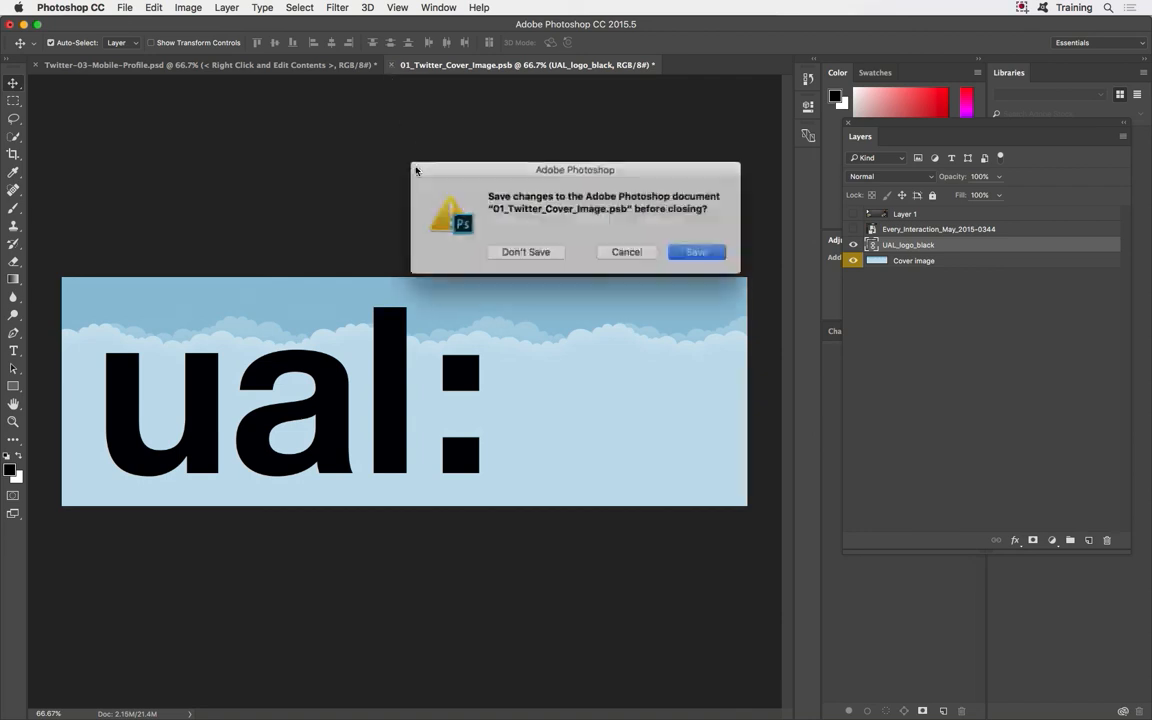
{"action": "left_click", "coordinate": [680, 250]}
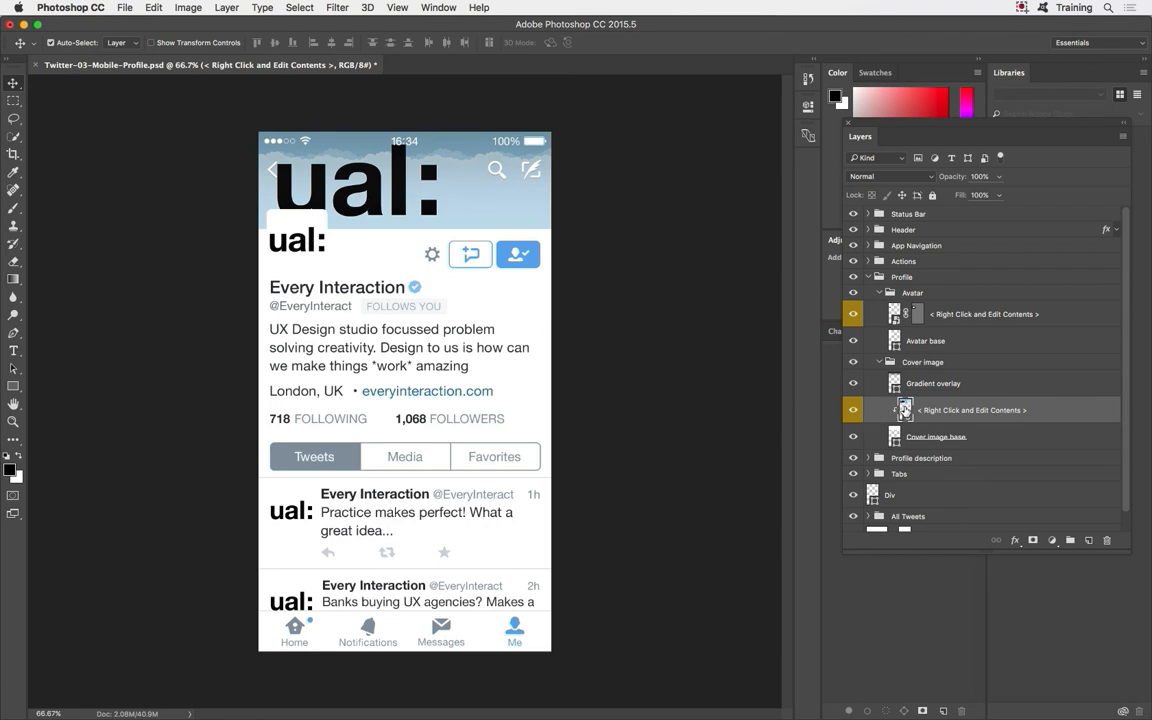
- Reopen the cover image smart object, shift the UAL logo rightwards to just past the canvas centre, and close the file with changes saved
{"action": "double_click", "coordinate": [904, 409]}
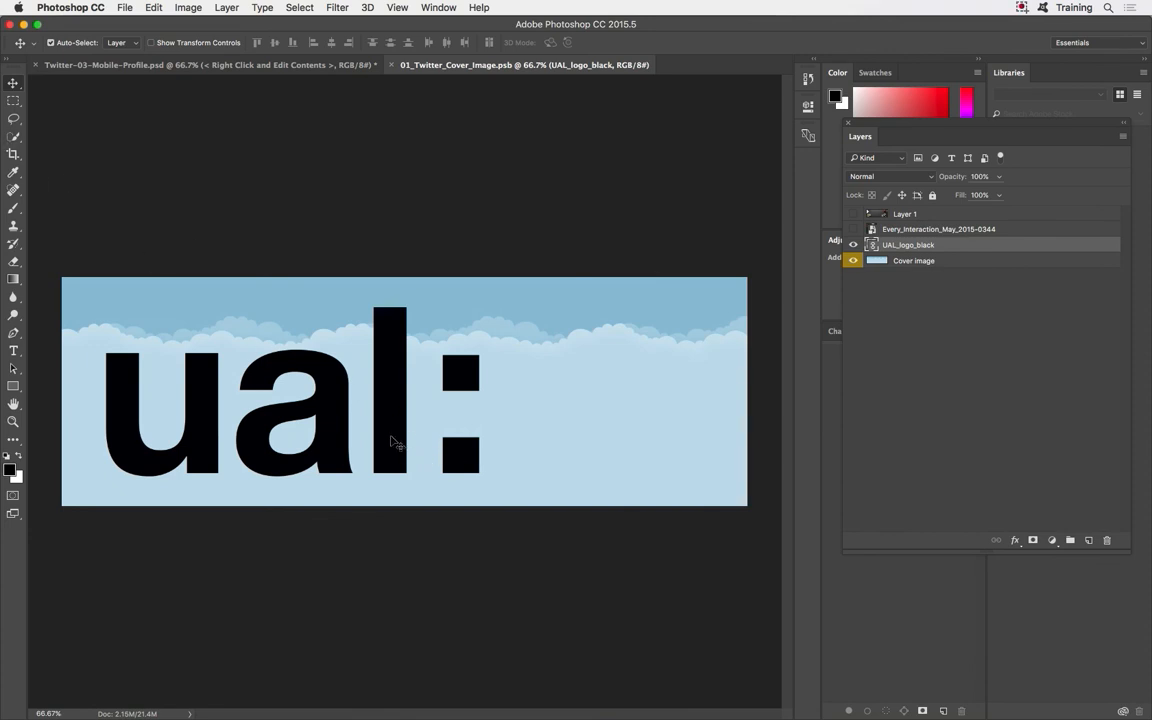
{"action": "left_click_drag", "start_coordinate": [391, 436], "coordinate": [537, 440]}
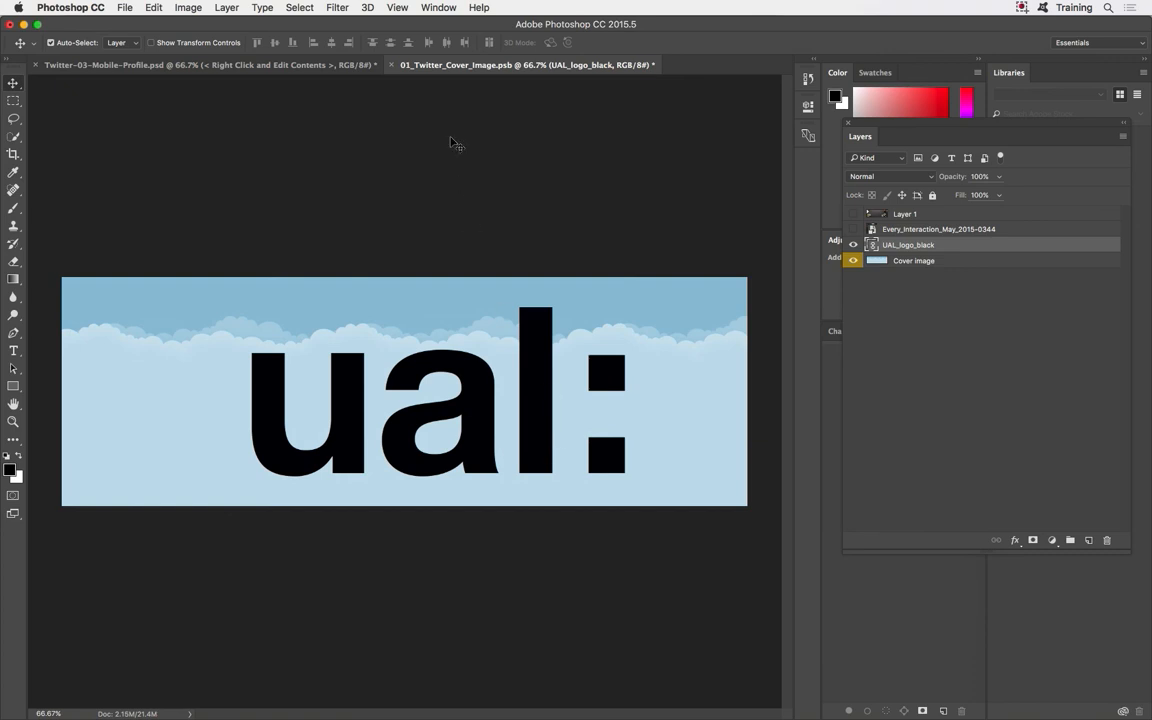
{"action": "left_click", "coordinate": [394, 66]}
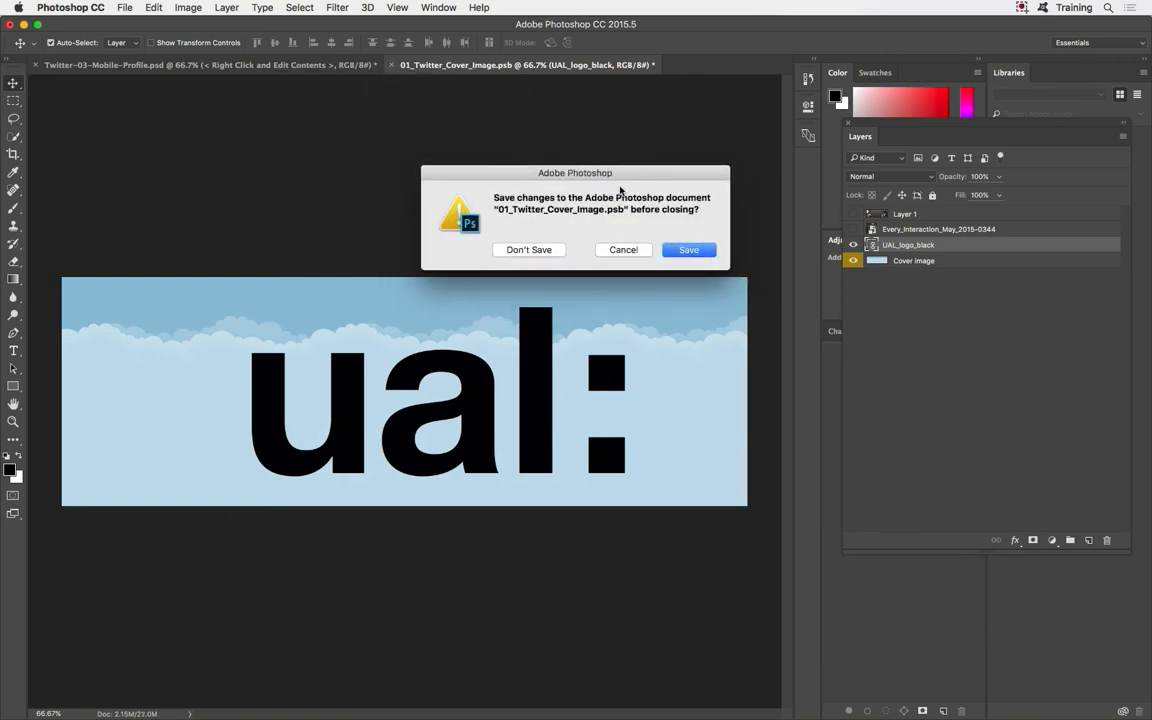
{"action": "left_click", "coordinate": [683, 252]}
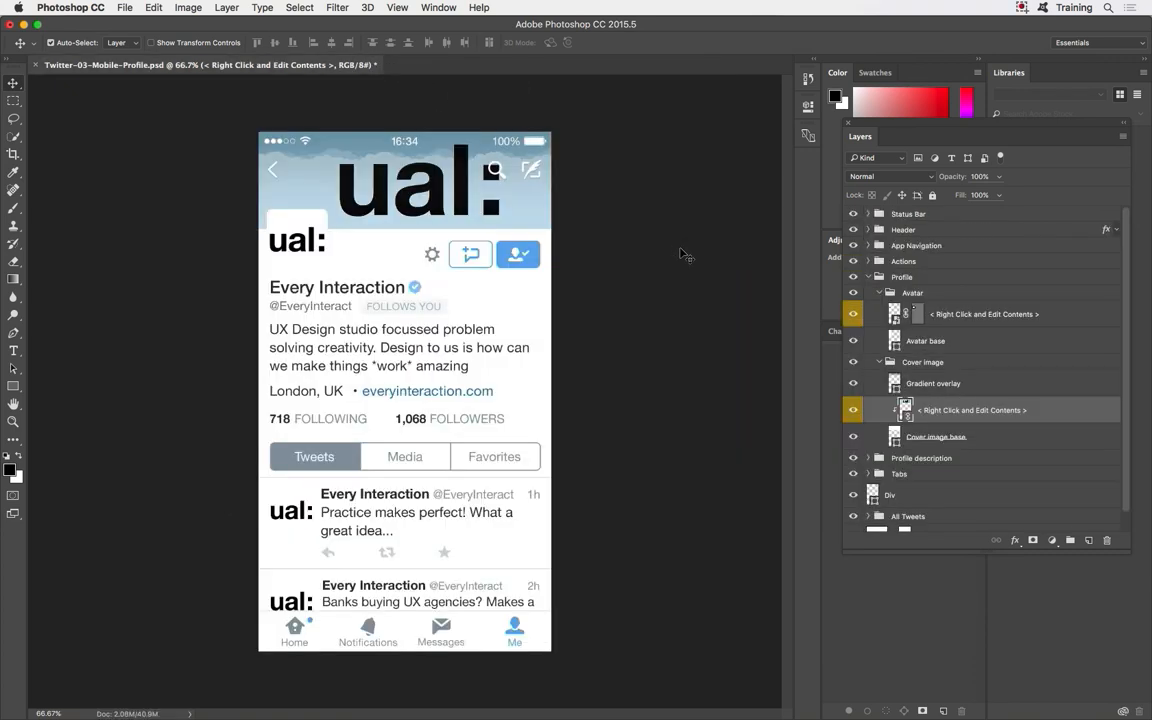